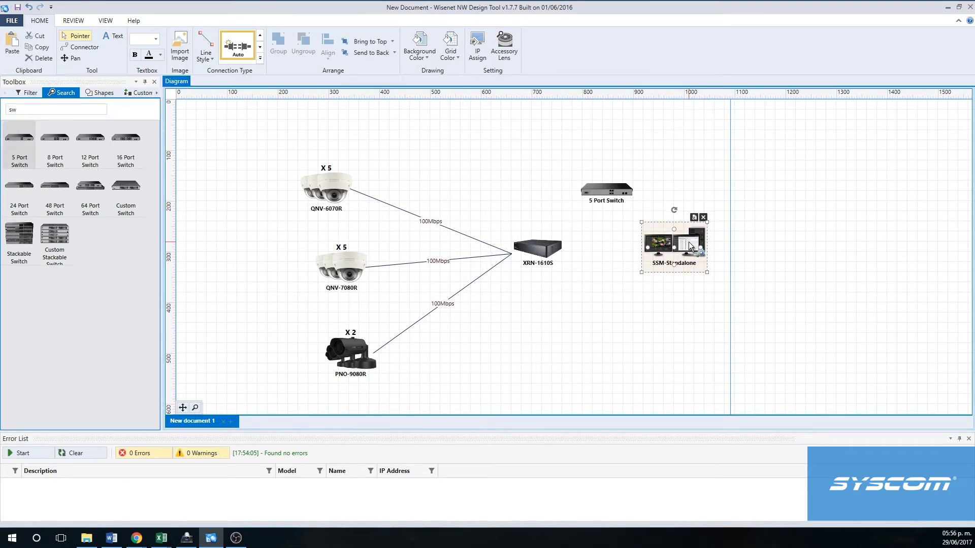
Step: Shift the SSM-Standalone station slightly away from the switch and connect it to the 5 Port Switch
left_click_drag(690, 243, 704, 242)
left_click(665, 253)
right_click(660, 249)
left_click(670, 266)
left_click_drag(666, 266, 630, 196)
Step: Connect the 5 Port Switch to the XRN-1610S recorder, return to the pointer tool, and run the design error check
right_click(601, 197)
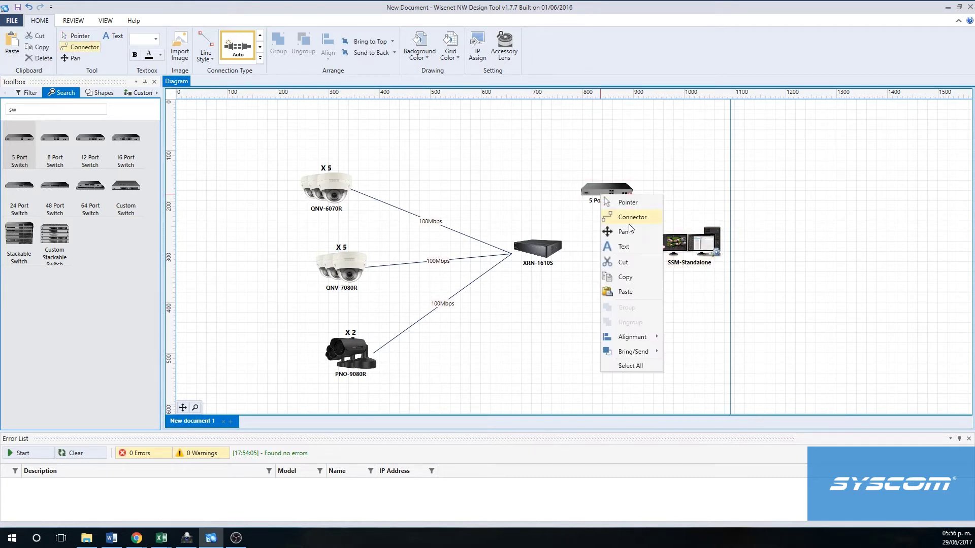
left_click(603, 200)
right_click(600, 198)
left_click(620, 219)
left_click_drag(585, 196, 568, 251)
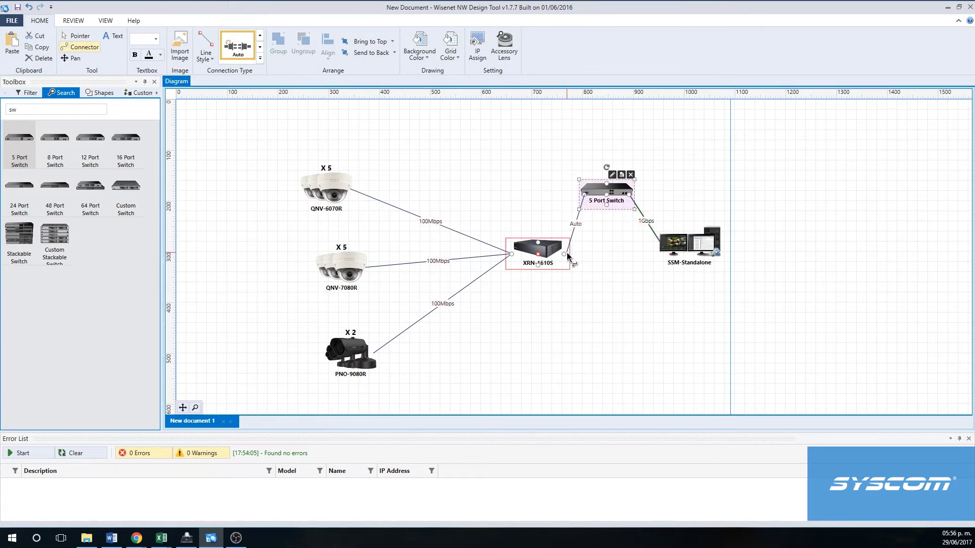
right_click(599, 264)
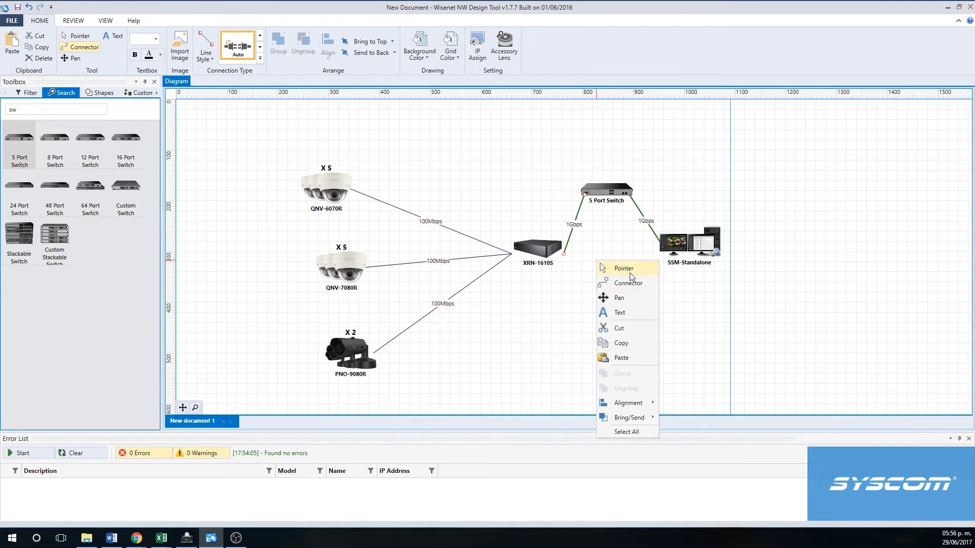
left_click(617, 270)
left_click(43, 458)
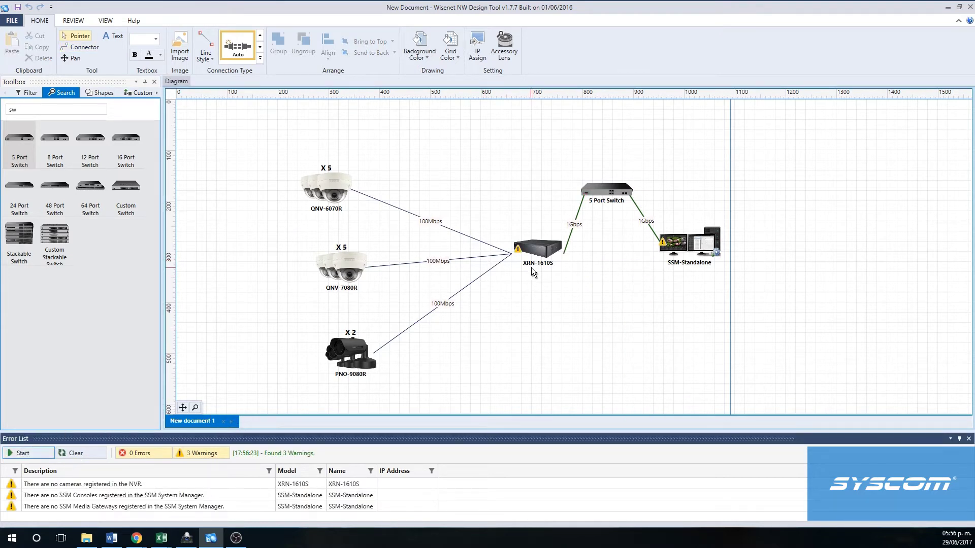
Step: Register all QNV-6070R, QNV-7080R and PNO-9080R cameras on the XRN-1610S channels and rerun the error check
left_click(543, 249)
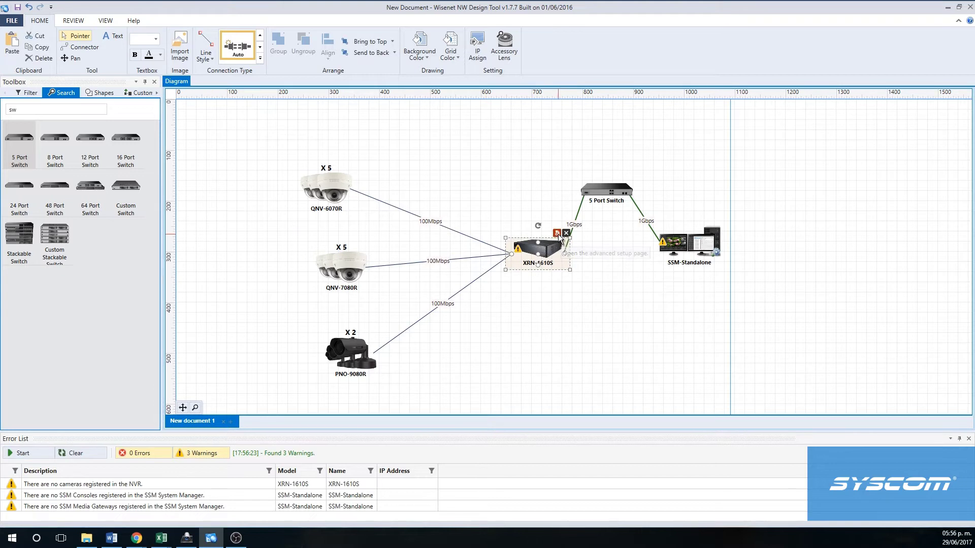
double_click(559, 245)
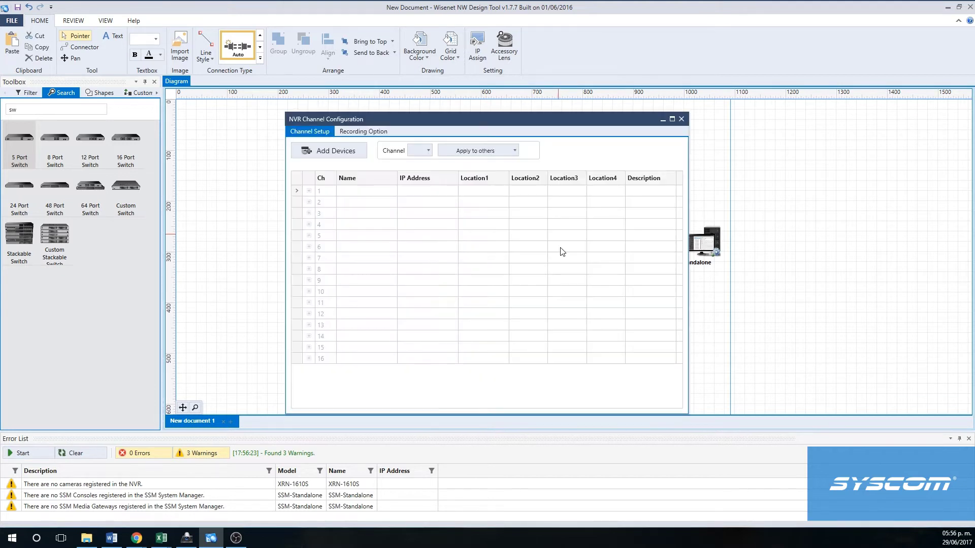
left_click(329, 154)
left_click(333, 163)
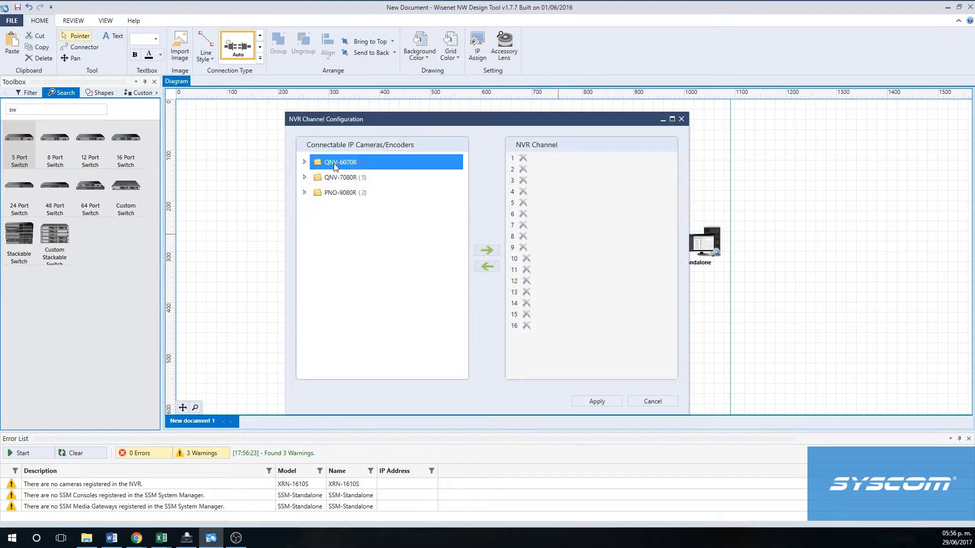
key("ctrl+a")
left_click(487, 250)
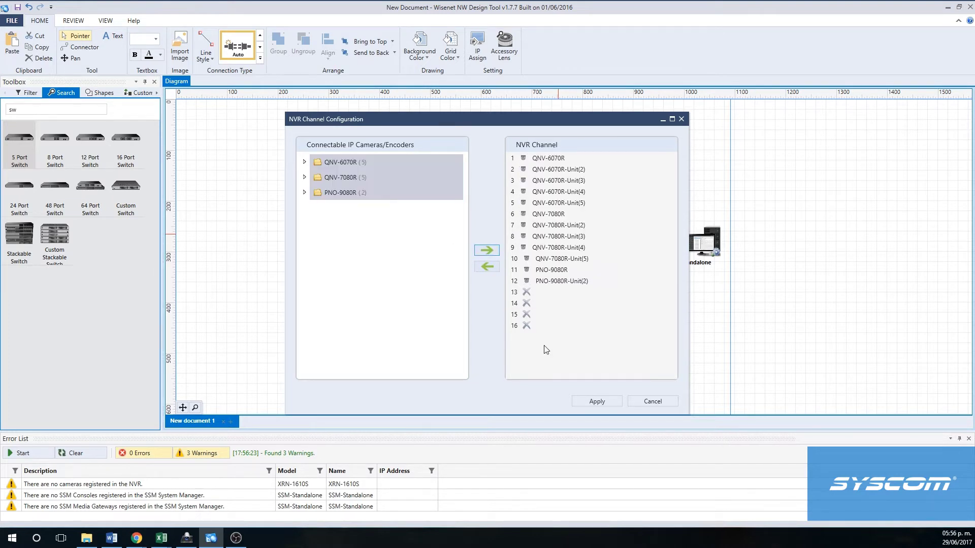
left_click(597, 402)
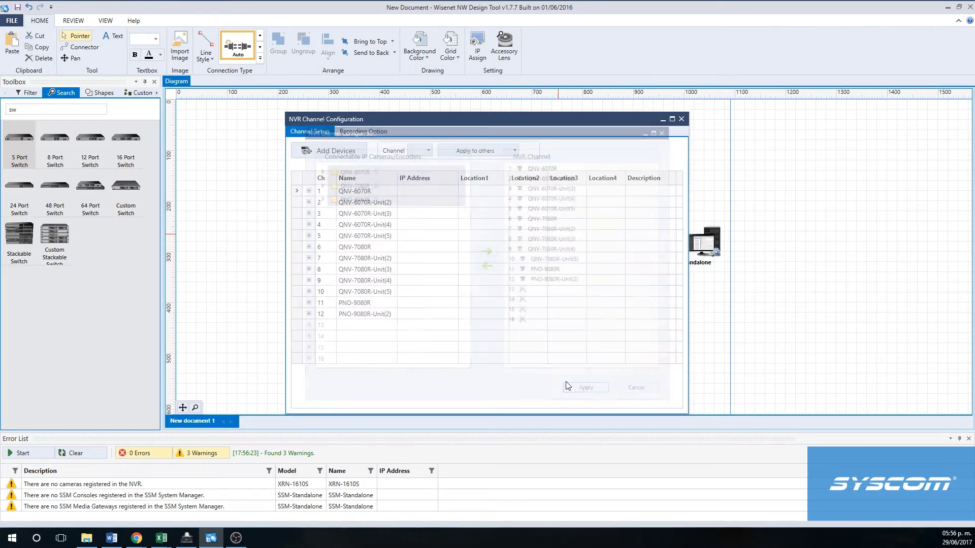
left_click(681, 119)
left_click(17, 453)
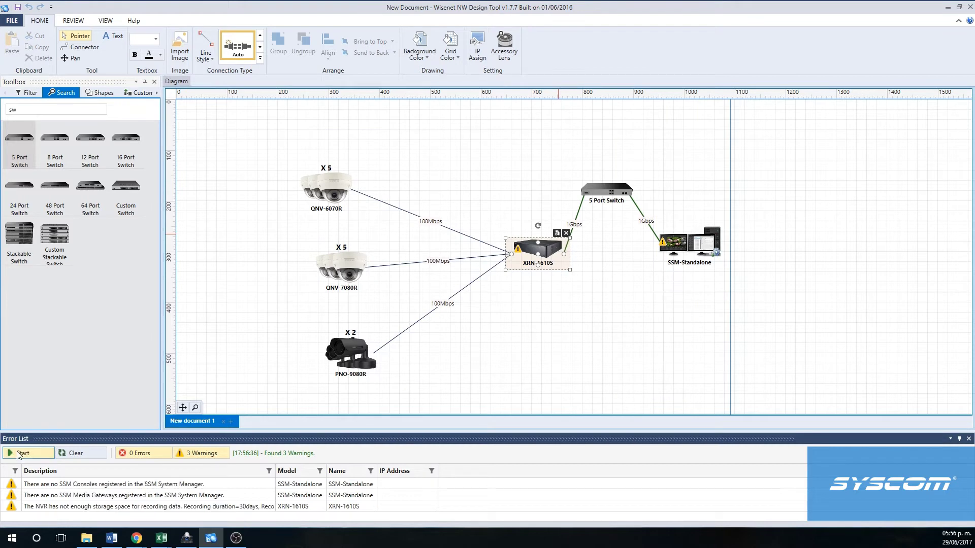
Step: Register SSM-Standalone as the System Manager in the SSM-Standalone console configuration
left_click(689, 242)
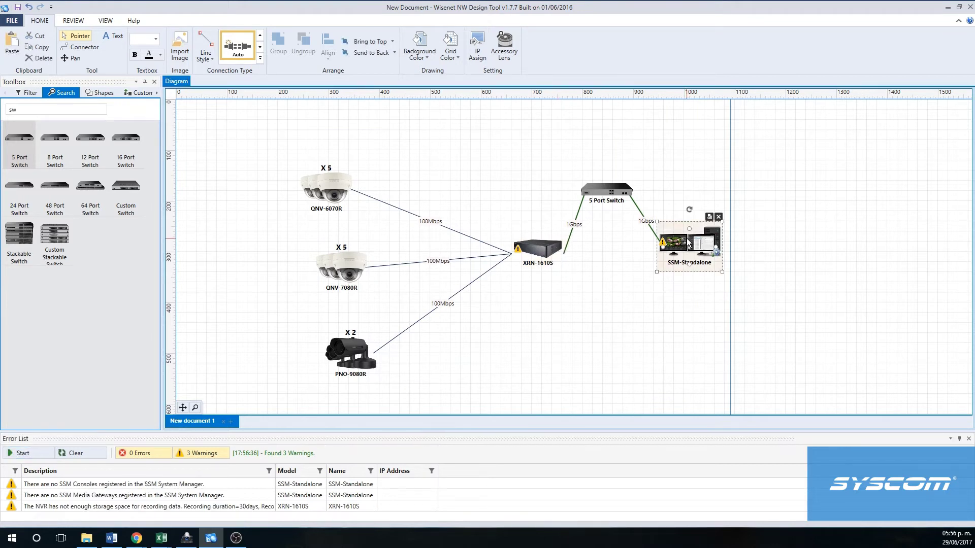
left_click(709, 216)
left_click(401, 163)
left_click(415, 216)
left_click(503, 341)
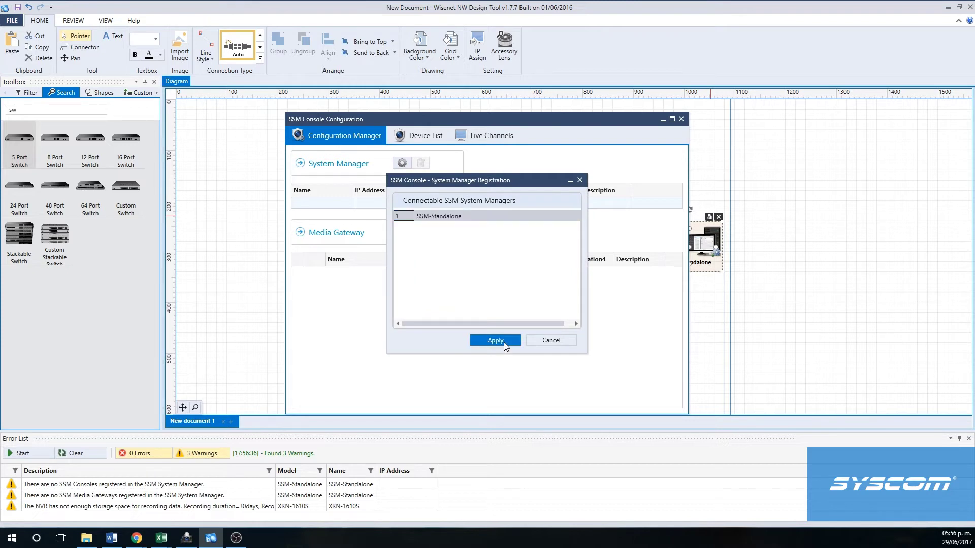
Step: Register SSM-Standalone as the console's Media Gateway
left_click(403, 233)
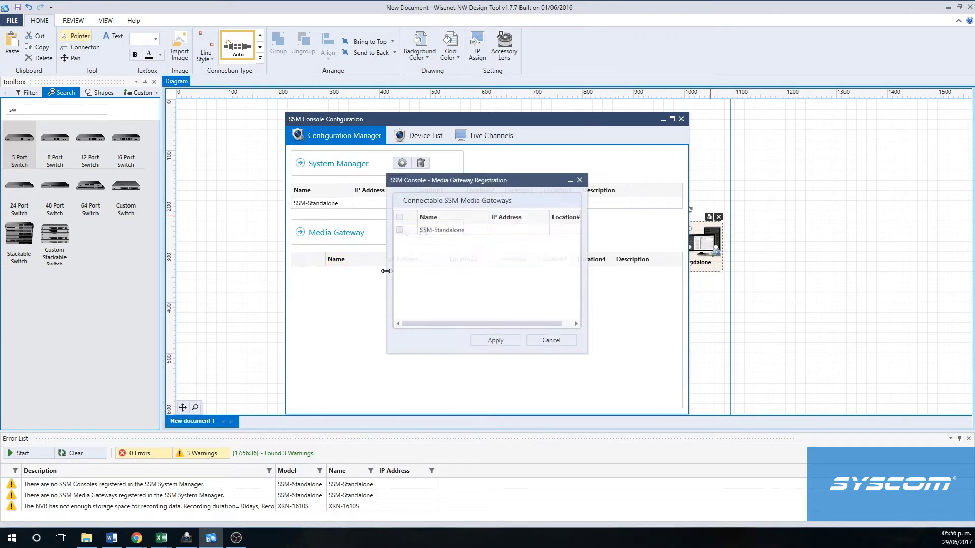
left_click(420, 231)
left_click(491, 340)
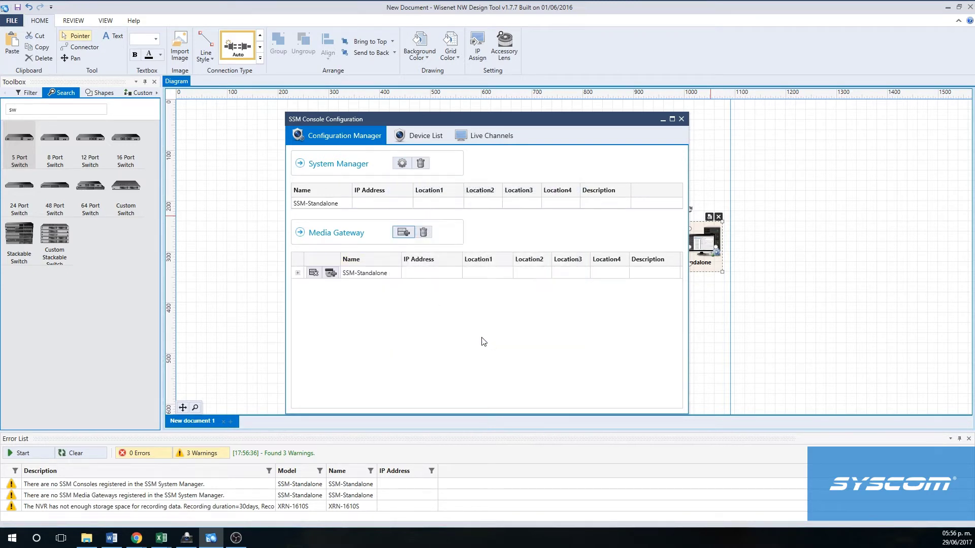
Step: Register all connectable devices, including the NVR, with the SSM-Standalone media gateway and rerun the error check
left_click(333, 270)
left_click(342, 188)
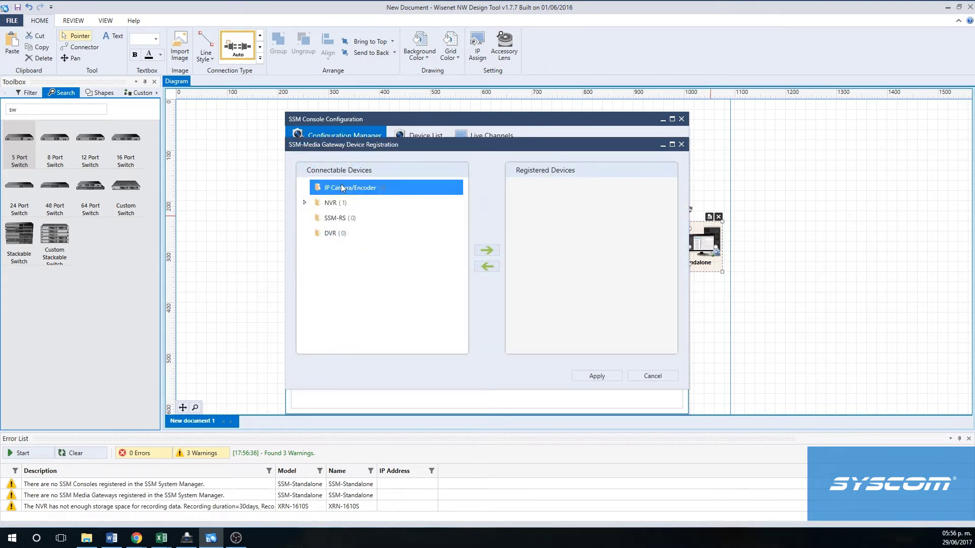
key("shift+Down")
key("shift+Down")
key("shift+Down")
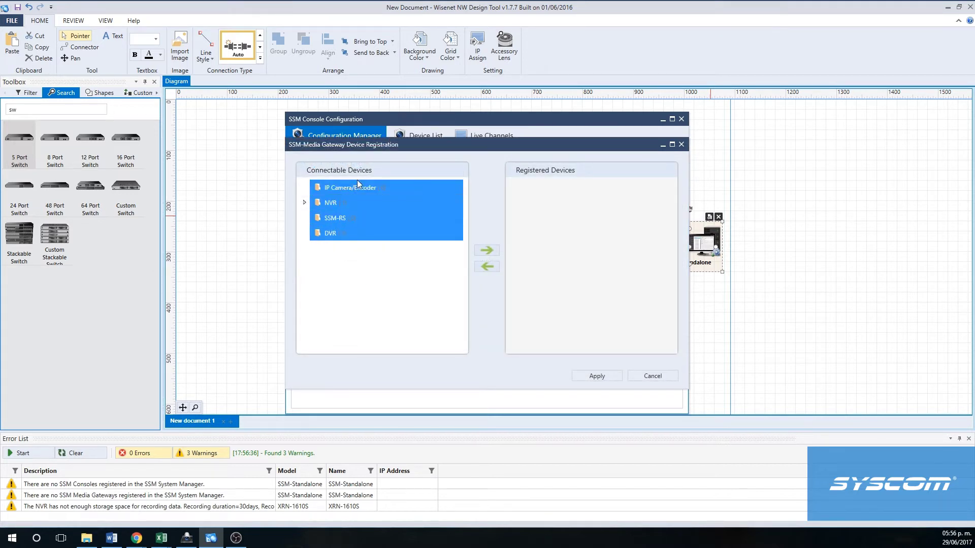
left_click(486, 251)
left_click(597, 374)
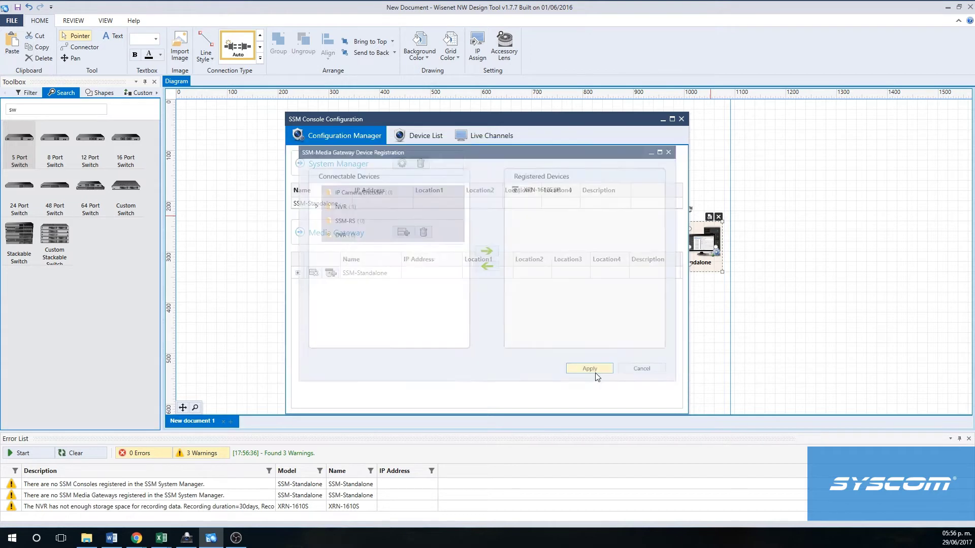
left_click(681, 120)
left_click(46, 454)
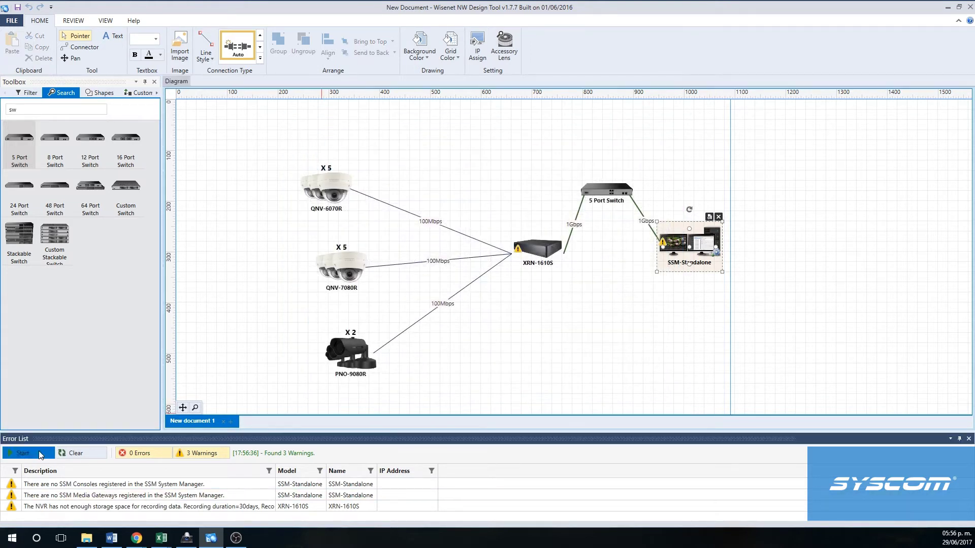
left_click(575, 344)
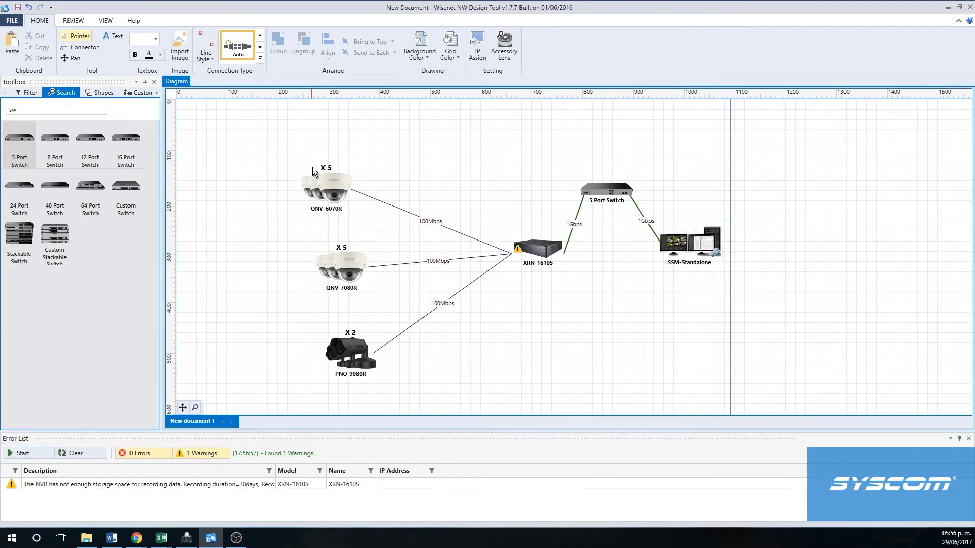
Step: In the QNV-6070R group's first unit, disable the MOBILE profile and enable profiles 3, 4 and 5
left_click(320, 181)
left_click(342, 157)
left_click(308, 198)
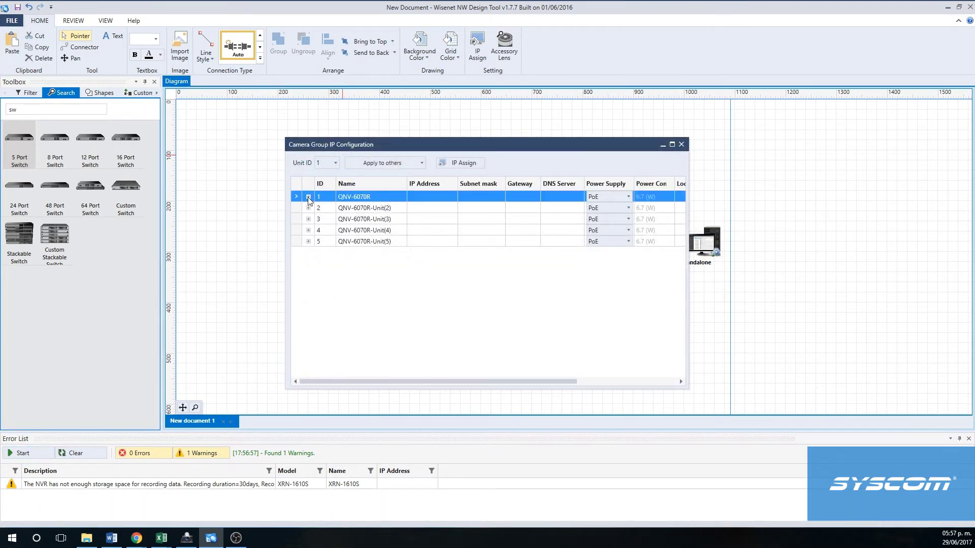
left_click(308, 198)
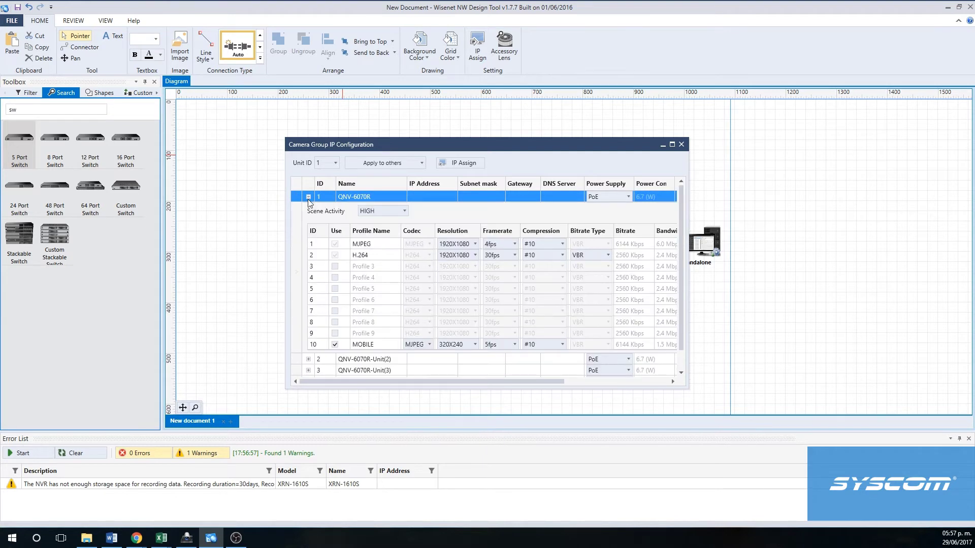
left_click(335, 344)
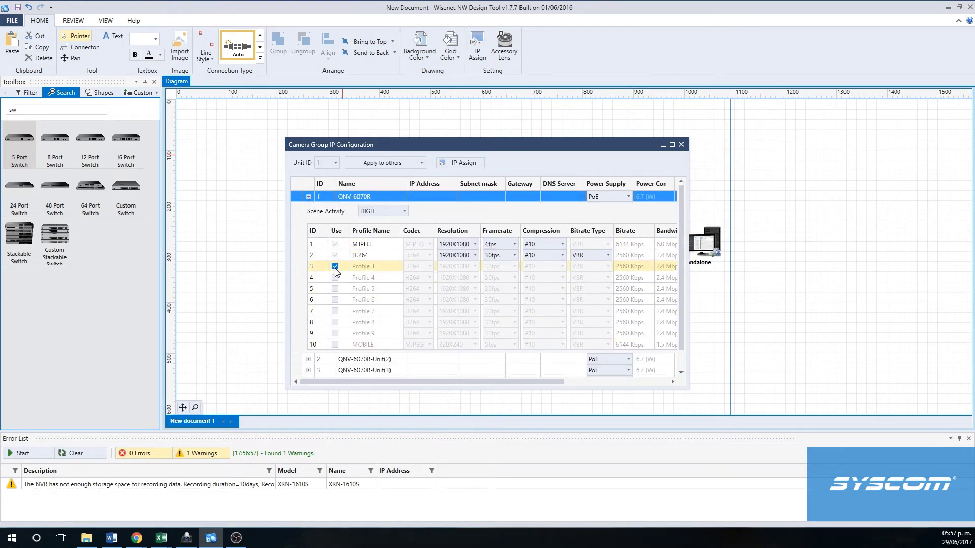
left_click(334, 266)
left_click(334, 278)
left_click(335, 288)
Step: Set the codec of profiles 3, 4 and 5 to H265
left_click(430, 267)
left_click(429, 267)
left_click(416, 289)
left_click(429, 278)
left_click(429, 278)
left_click(416, 301)
left_click(429, 289)
left_click(415, 311)
Step: Rename profiles 3, 4 and 5 to Live, Record and 3 G
left_click(387, 268)
left_click(387, 267)
type("Live")
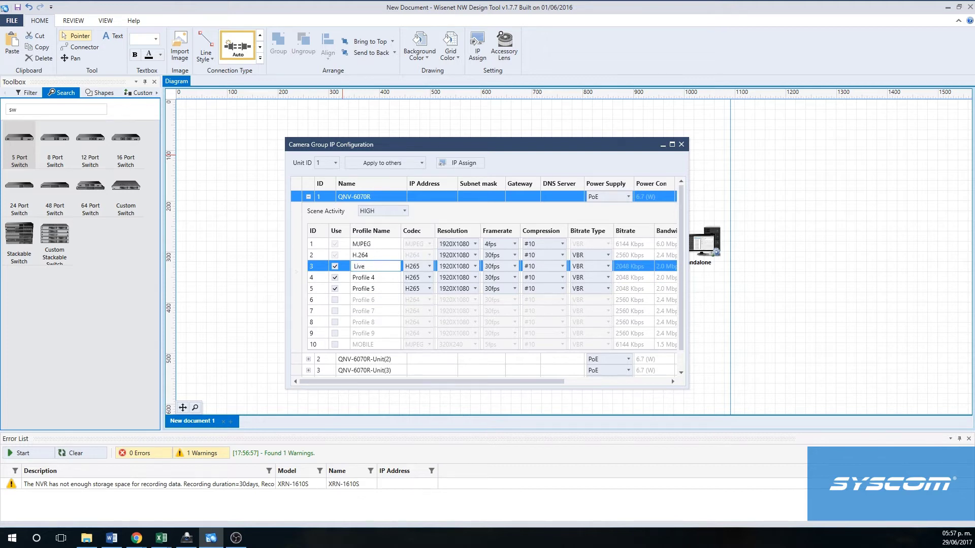
left_click(388, 278)
left_click(388, 279)
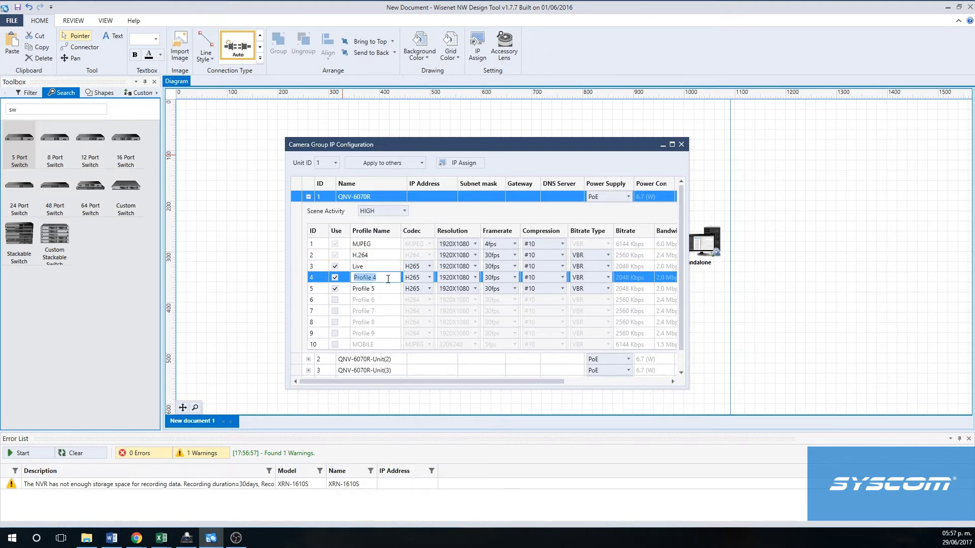
key("BackSpace")
left_click(384, 289)
left_click(384, 289)
key("BackSpace")
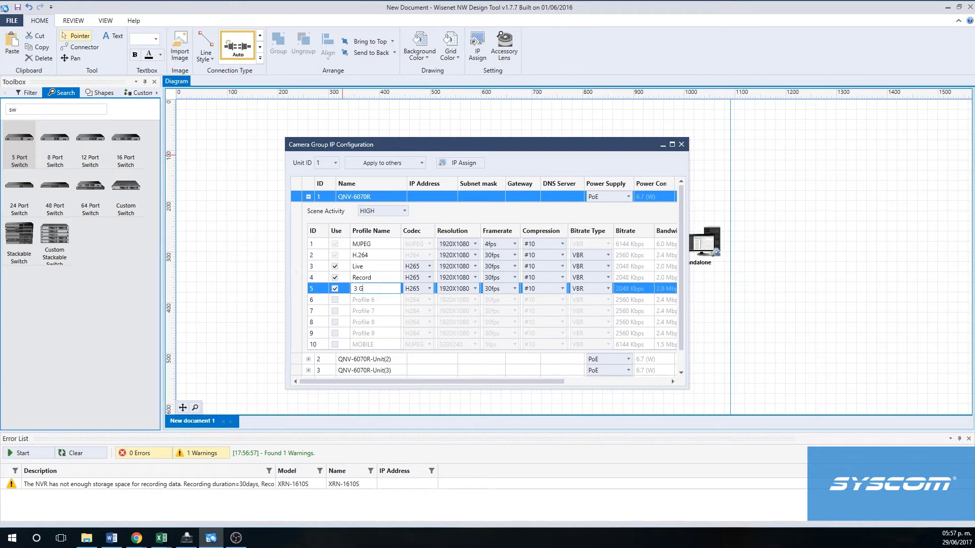
Step: Keep the Live profile at 1920X1080 and set the resolution to 1280X720 for Record and 320X240 for 3 G
left_click(475, 266)
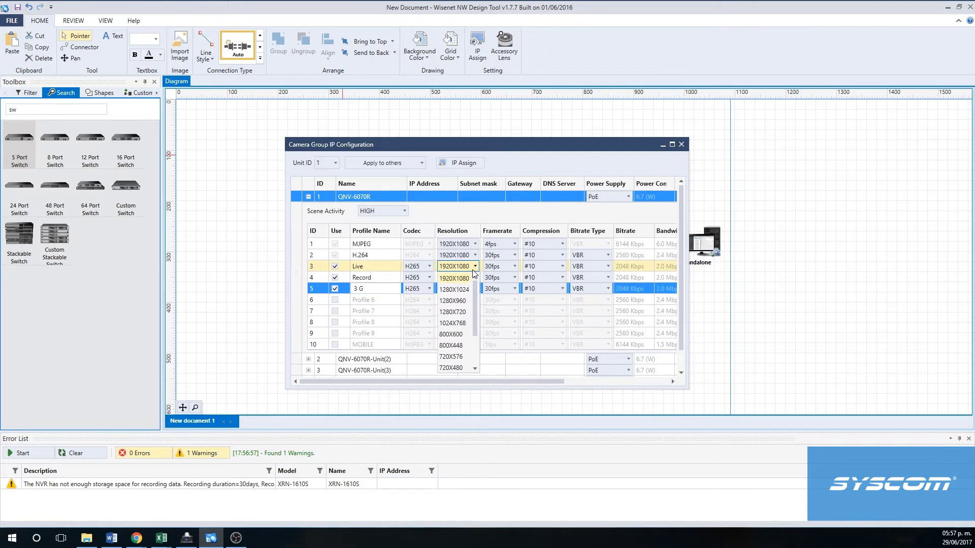
left_click(468, 279)
left_click(469, 277)
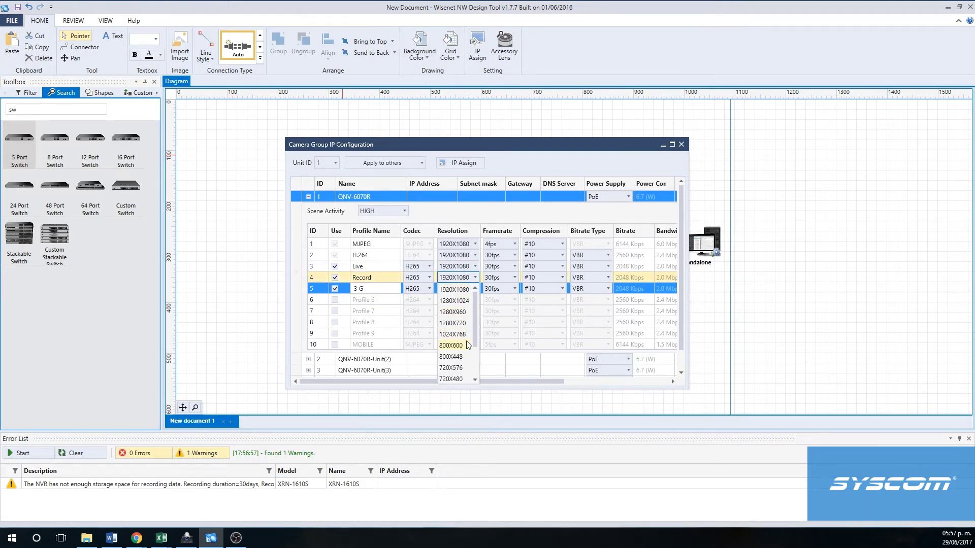
left_click(463, 323)
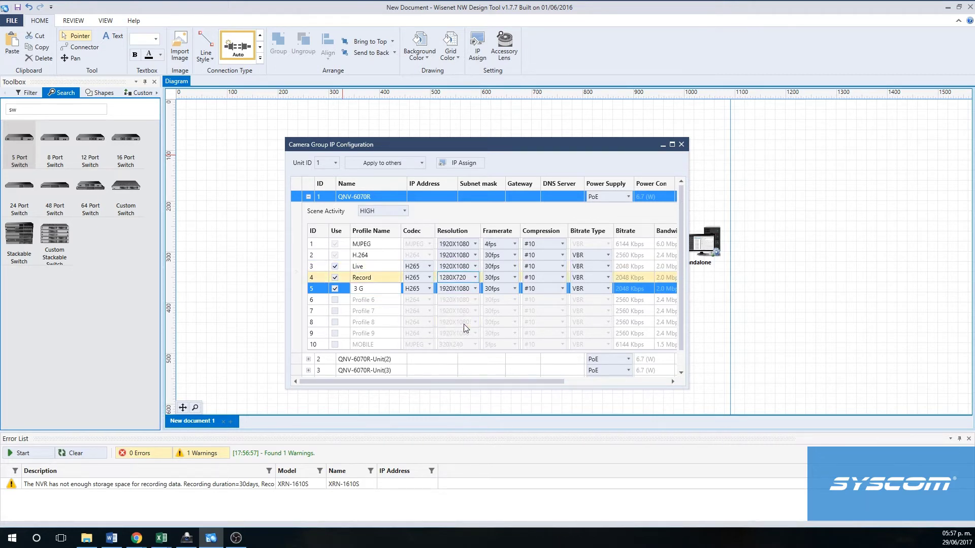
left_click(467, 289)
scroll(457, 370, "down", 2)
left_click(456, 378)
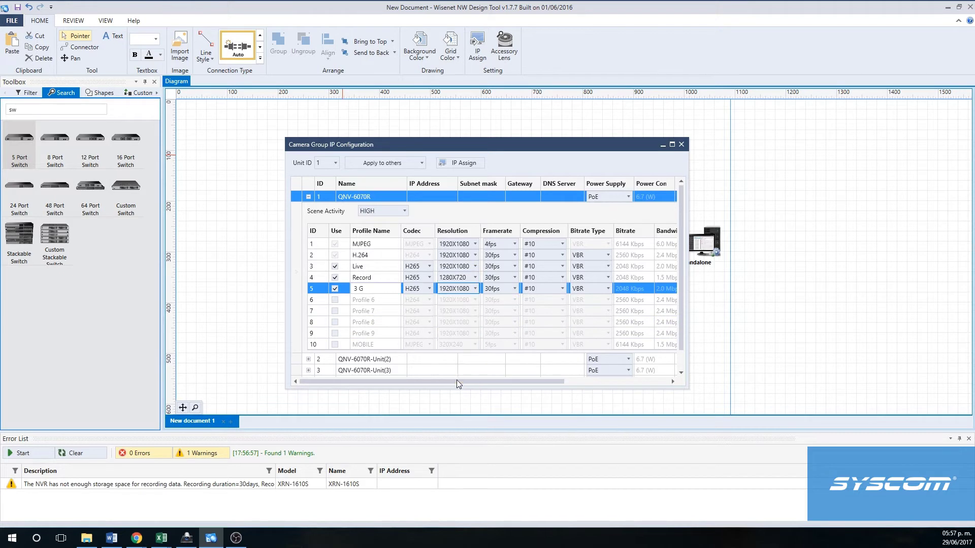
Step: Set the frame rate to 10fps for the 3 G profile and 15fps for Record and Live
left_click(509, 291)
left_click(492, 301)
left_click(500, 277)
left_click(500, 278)
left_click(501, 267)
left_click(501, 267)
left_click(499, 312)
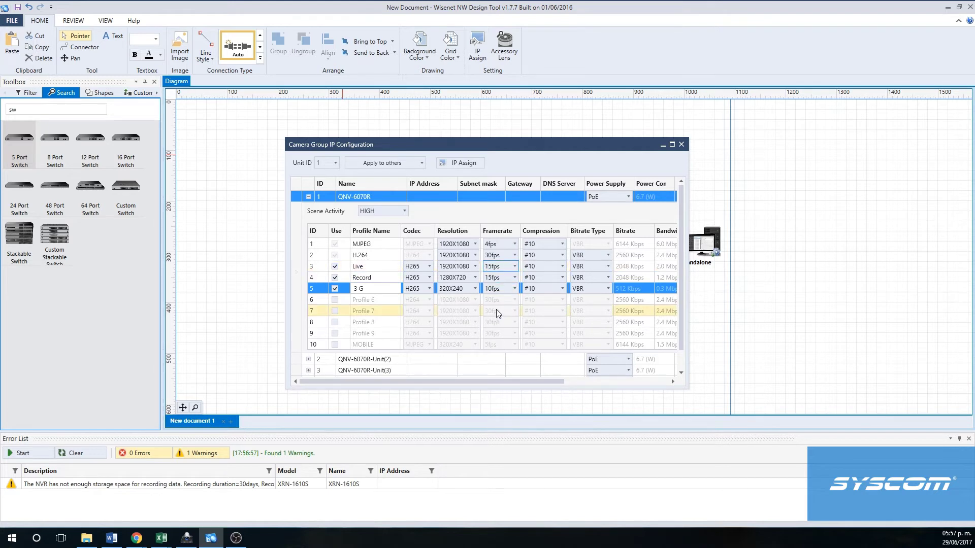
Step: Choose HIGH scene activity, apply the first unit's settings to all QNV-6070R units, and close the group configuration
left_click(367, 211)
left_click(371, 246)
left_click(389, 167)
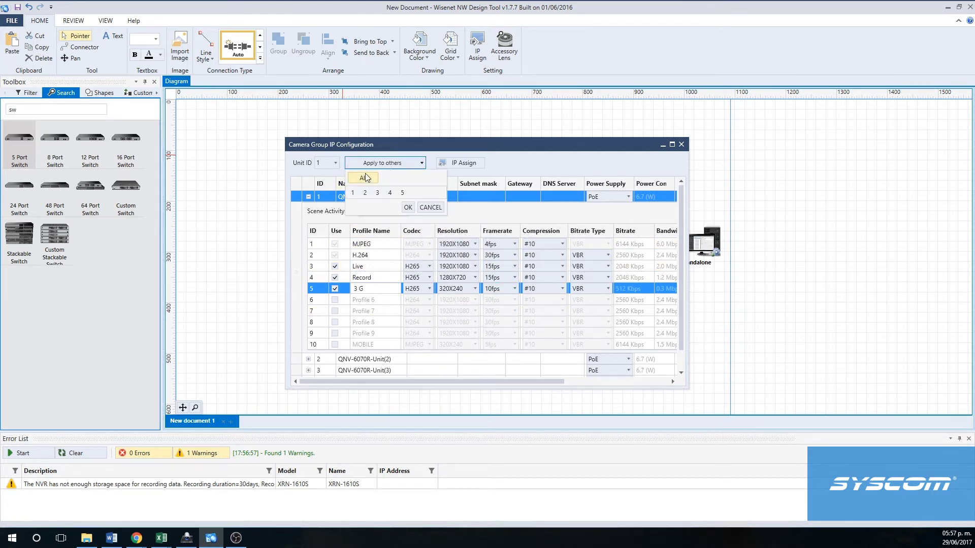
left_click(408, 208)
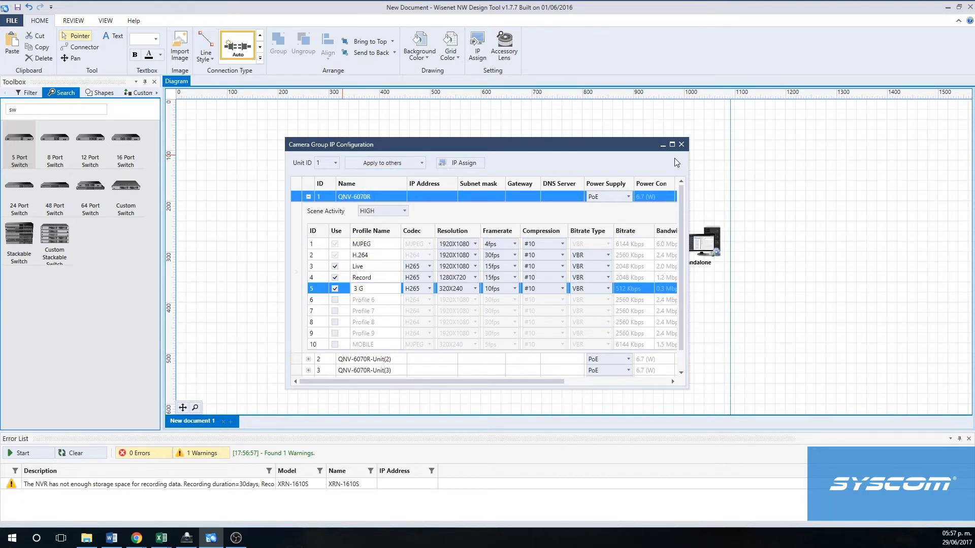
left_click(308, 196)
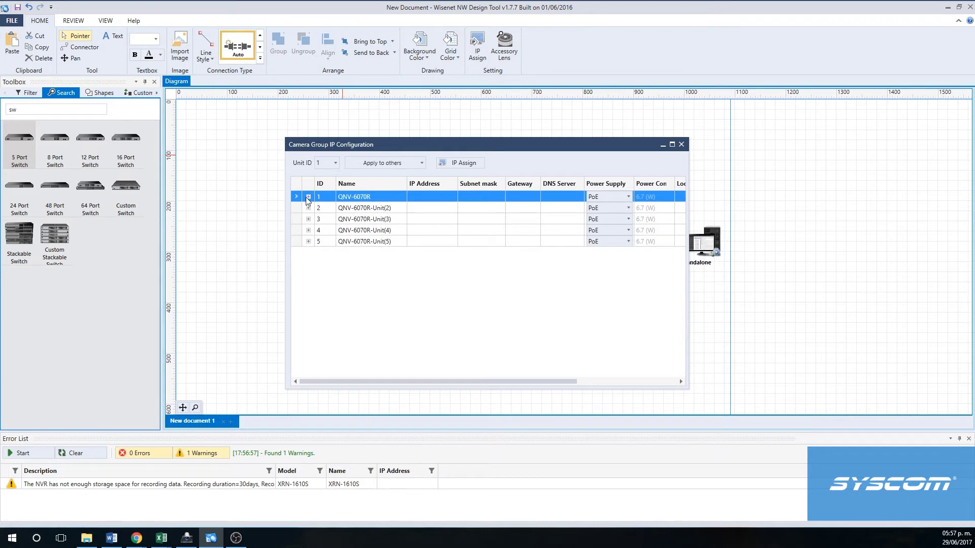
left_click(684, 145)
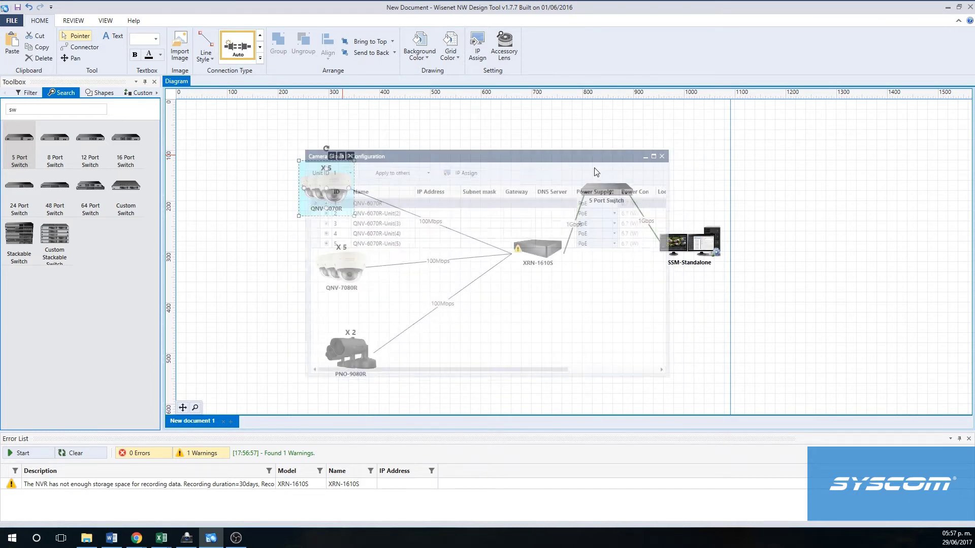
Step: Open the QNV-7080R group configuration and, for the first unit, disable the MOBILE profile and enable profiles 3, 4 and 5
left_click(350, 276)
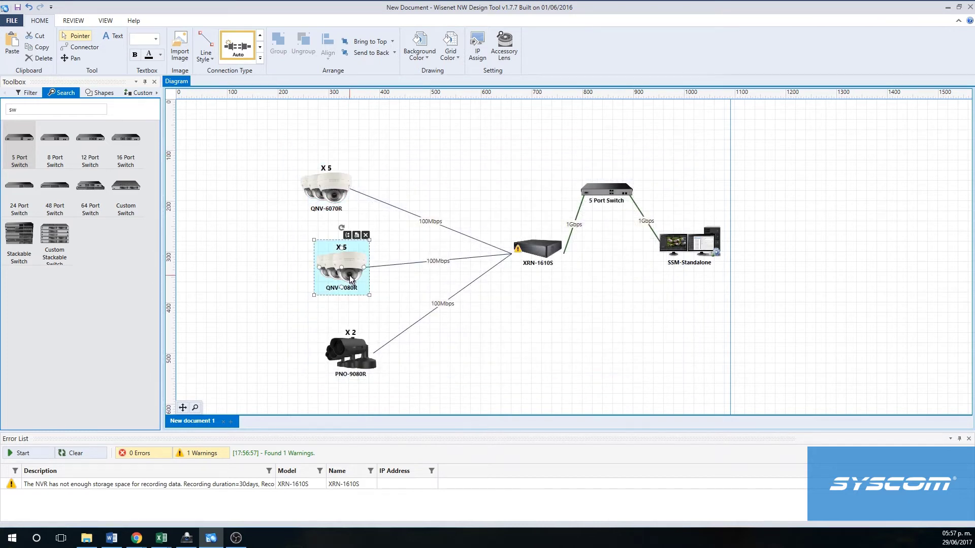
left_click(356, 235)
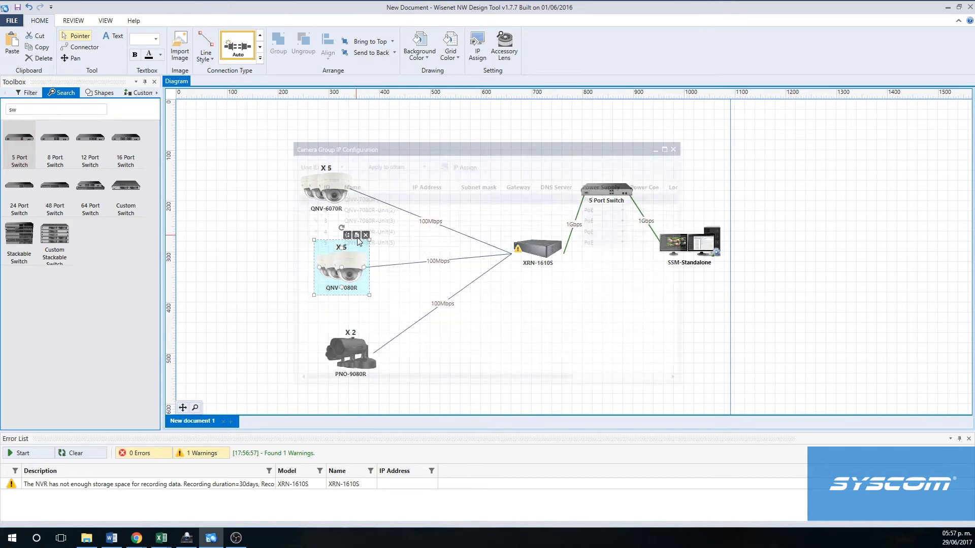
left_click(309, 196)
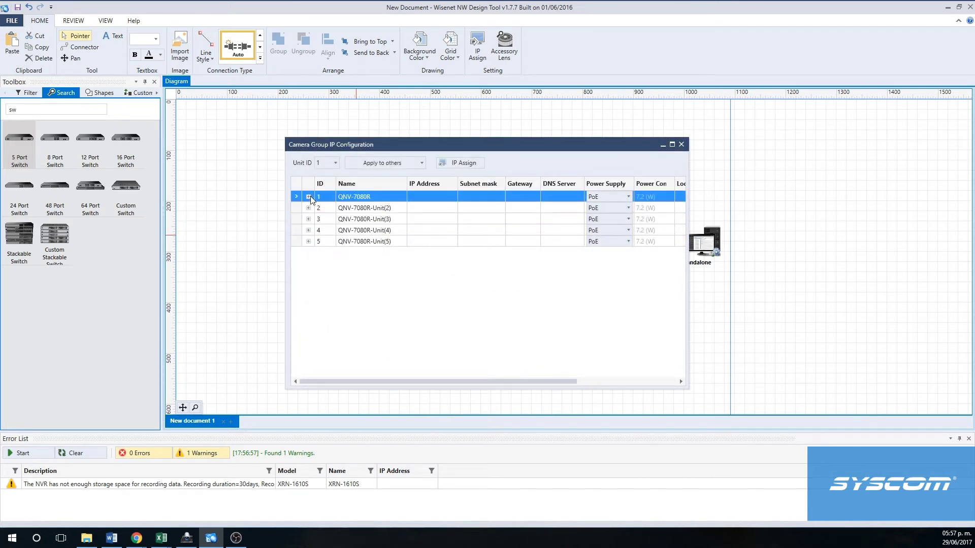
left_click(334, 344)
left_click(334, 266)
left_click(334, 277)
left_click(334, 288)
Step: Set the codec of profiles 3, 4 and 5 to H265 for the first QNV-7080R unit
left_click(427, 267)
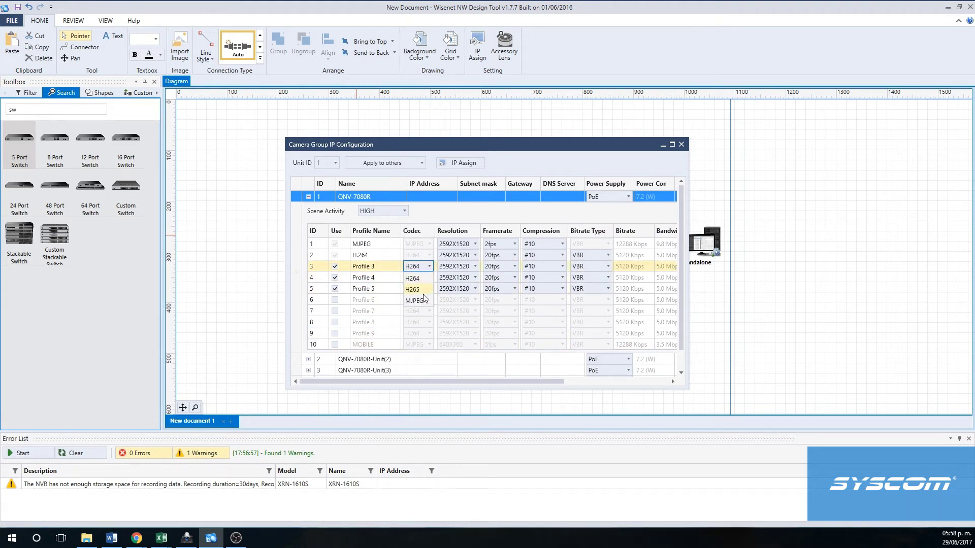
left_click(418, 300)
left_click(421, 280)
left_click(421, 279)
left_click(418, 300)
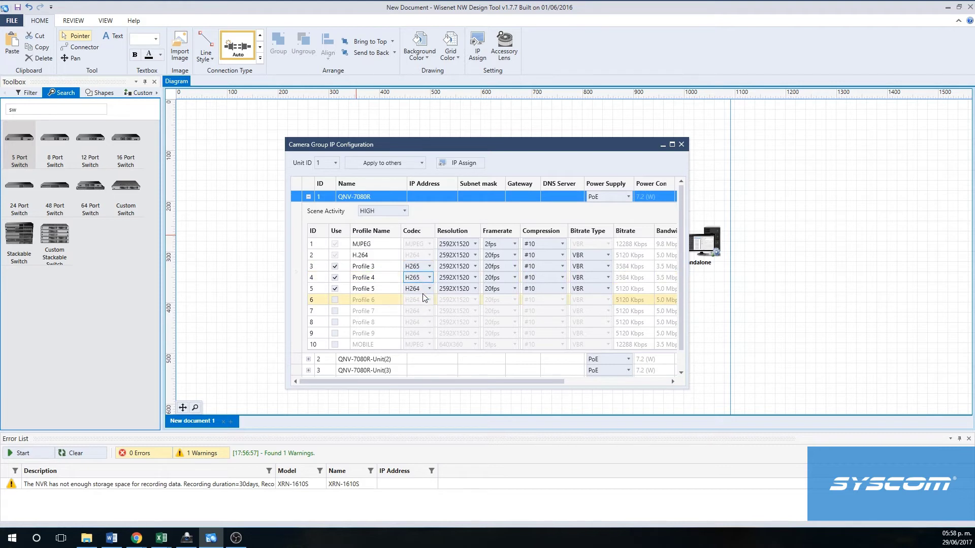
left_click(420, 288)
left_click(420, 311)
Step: Rename the first QNV-7080R unit's profiles 3, 4 and 5 to Live, Record and 3 G
left_click(379, 266)
left_click(379, 267)
type("Live")
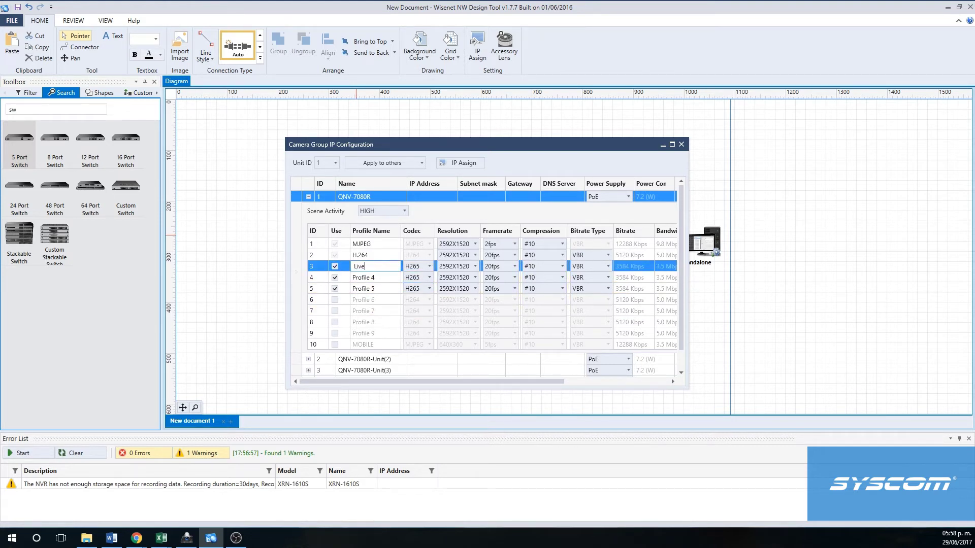
left_click(381, 277)
left_click(381, 278)
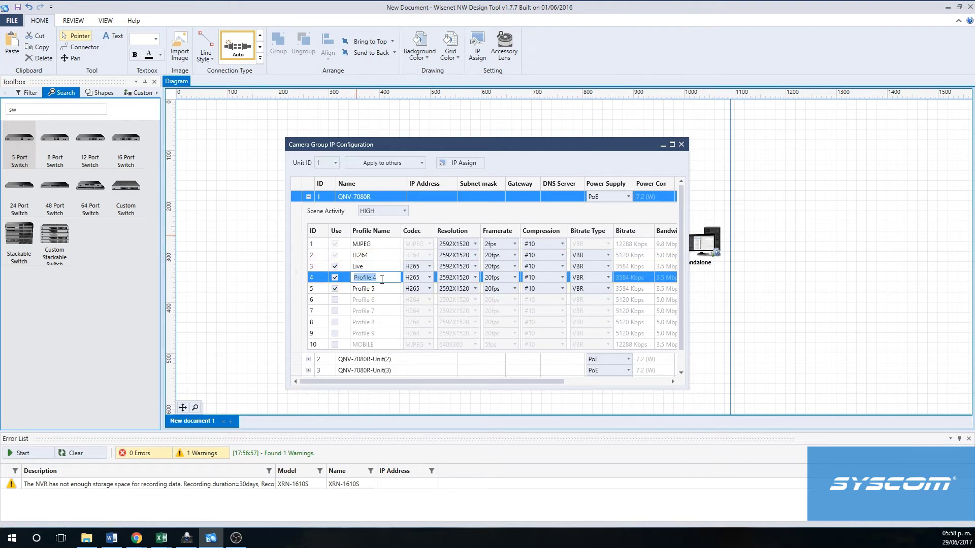
key("BackSpace")
left_click(387, 289)
left_click(387, 289)
key("BackSpace")
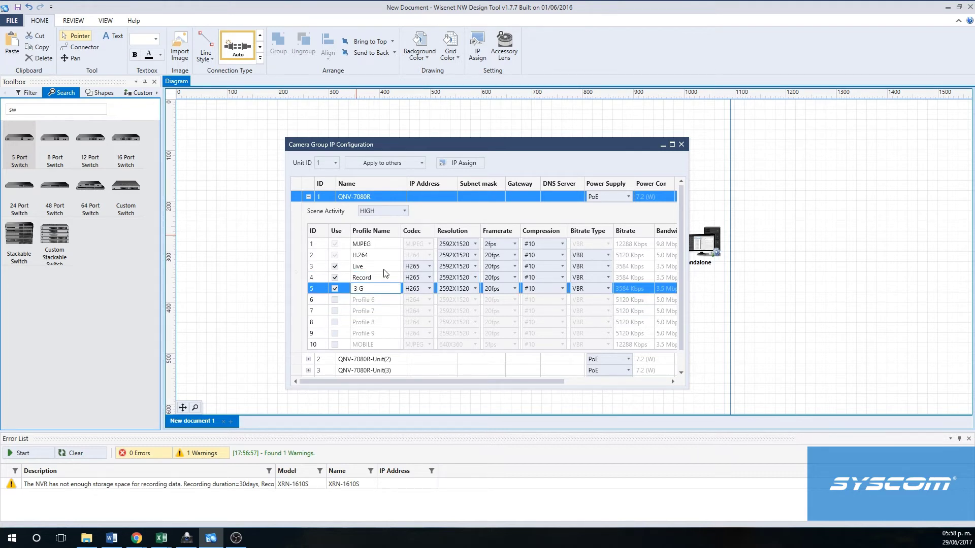
Step: Keep the QNV-7080R Live profile at 2592X1520 and set the resolution to 1280X720 for Record and 320X240 for 3 G
left_click(476, 267)
left_click(462, 279)
left_click(462, 278)
left_click(464, 357)
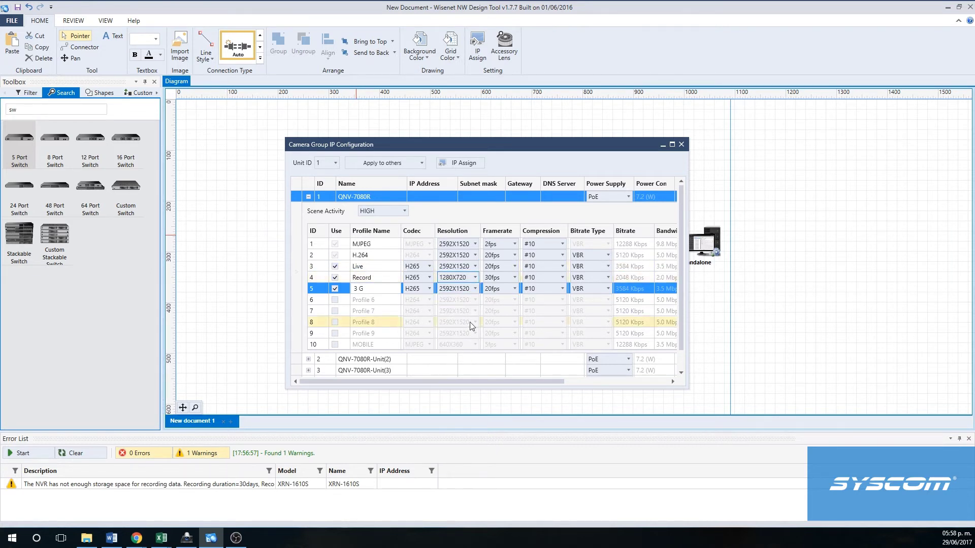
left_click(463, 289)
scroll(464, 376, "down", 3)
left_click(461, 379)
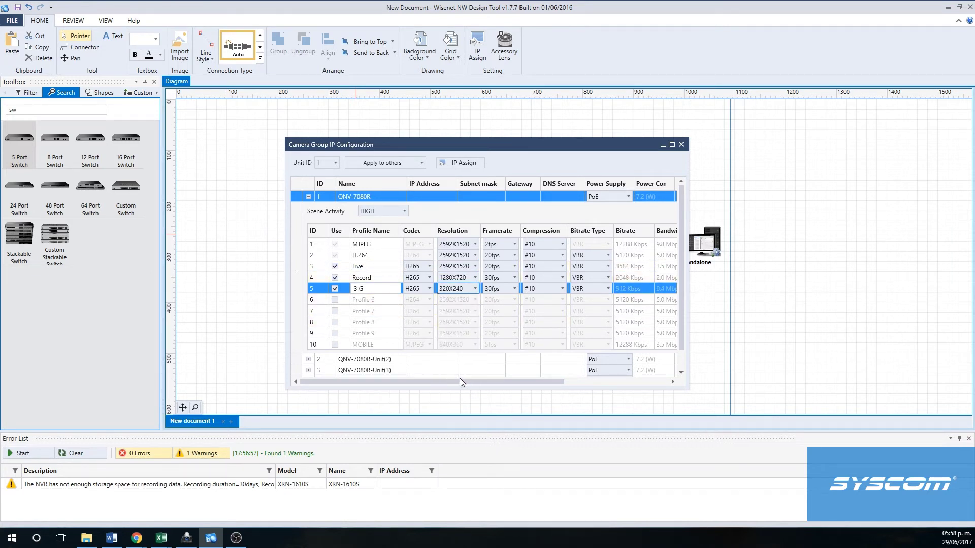
Step: Set the QNV-7080R frame rate to 15fps for the Live and Record profiles and 10fps for 3 G
left_click(515, 267)
left_click(493, 289)
left_click(508, 277)
left_click(492, 324)
left_click(500, 289)
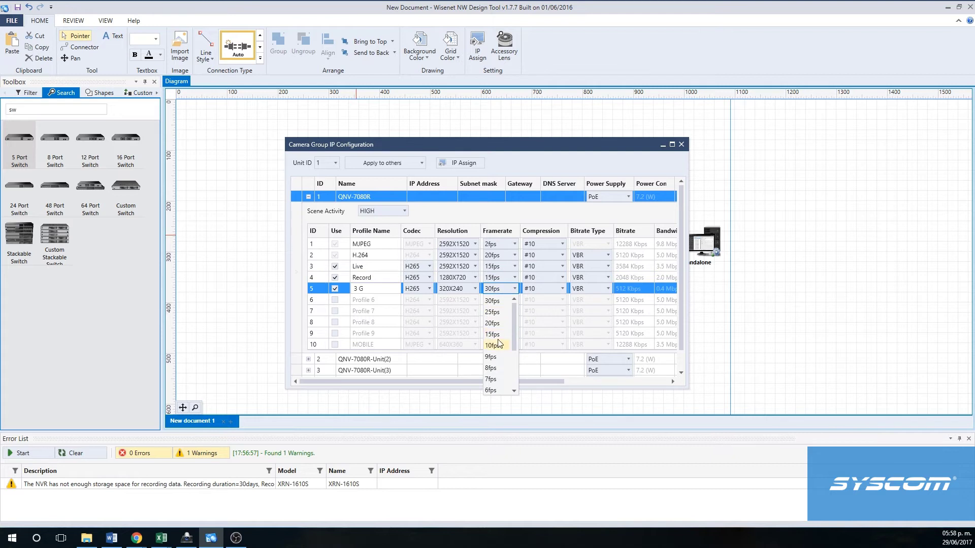
left_click(492, 346)
Step: Keep scene activity at HIGH, apply the first unit's settings to all QNV-7080R units, and close the group configuration
left_click(380, 211)
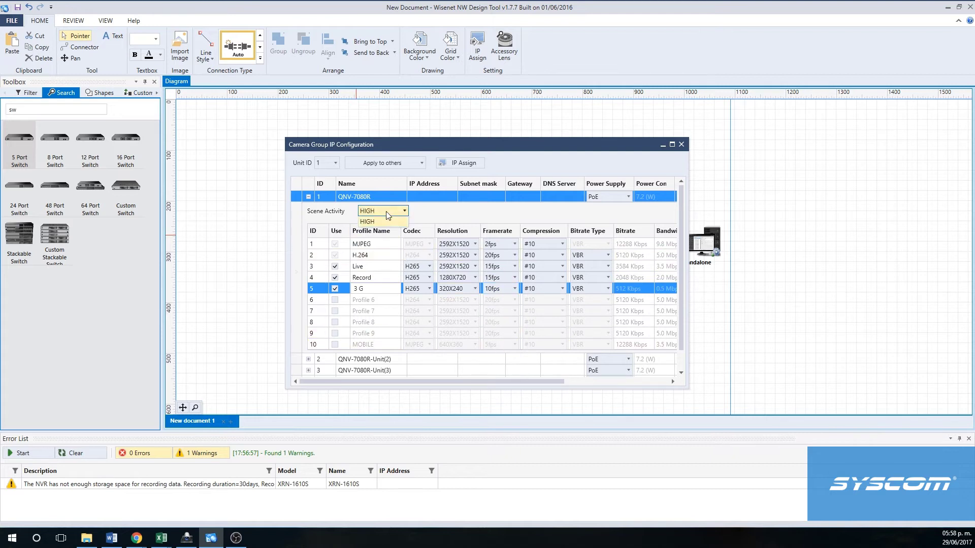
left_click(377, 246)
left_click(394, 161)
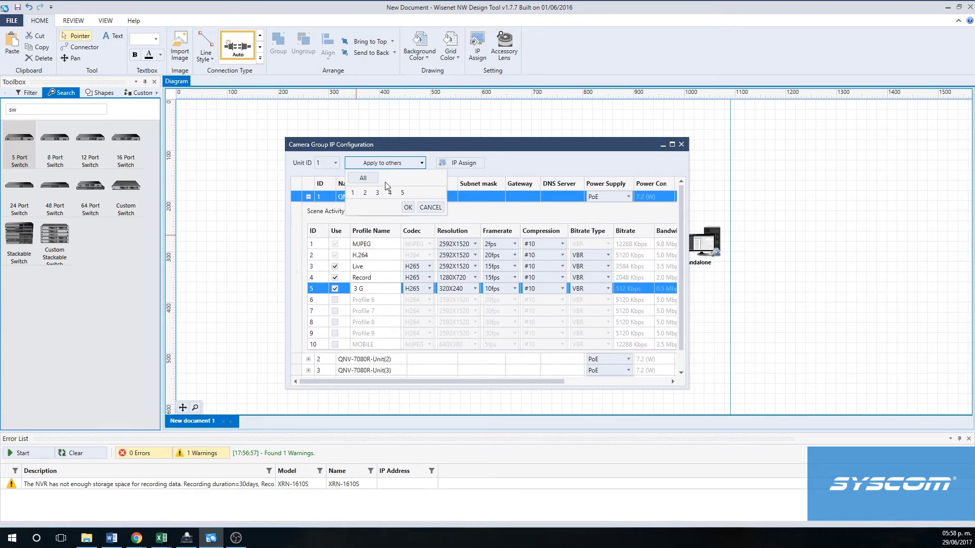
left_click(364, 178)
left_click(407, 207)
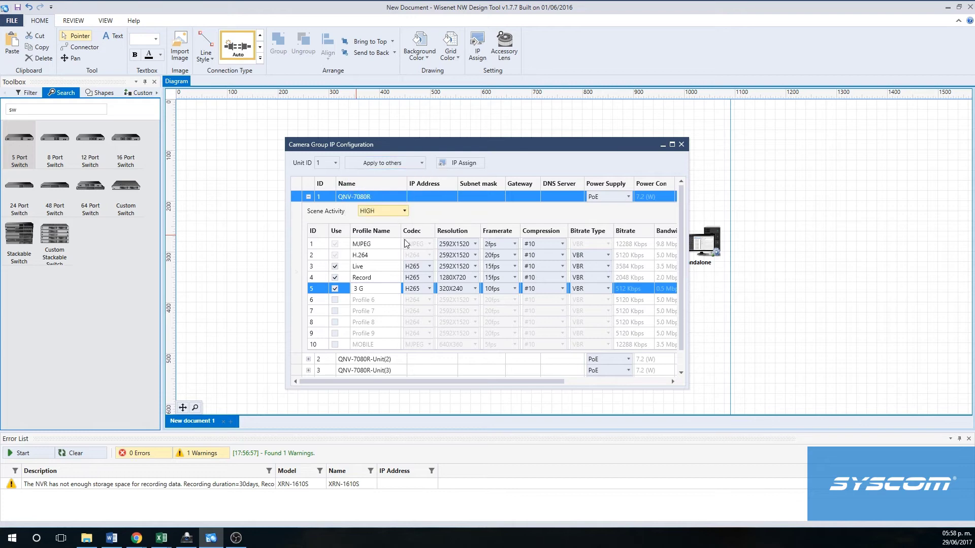
left_click(681, 144)
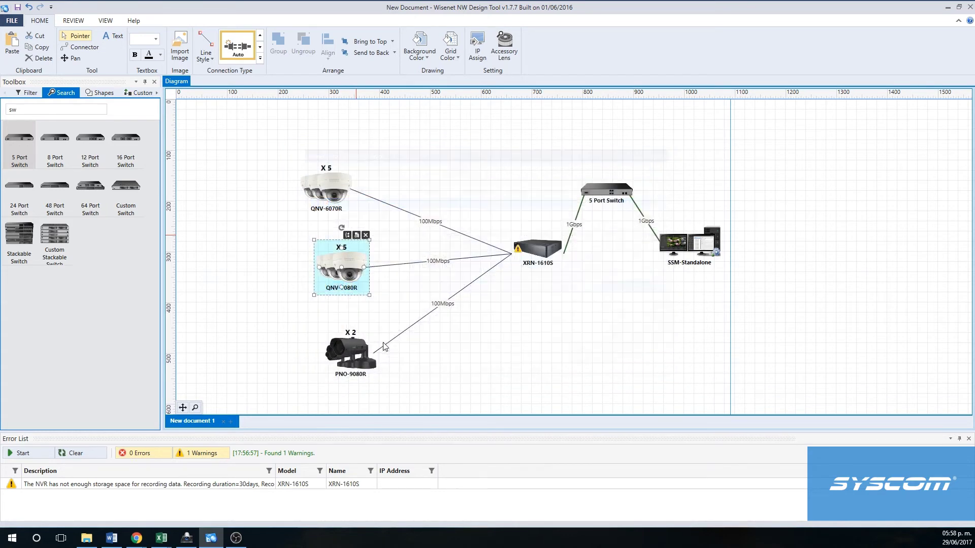
Step: Open the PNO-9080R group configuration and, for the first unit, disable the MOBILE profile and enable profiles 3, 4 and 5
left_click(358, 347)
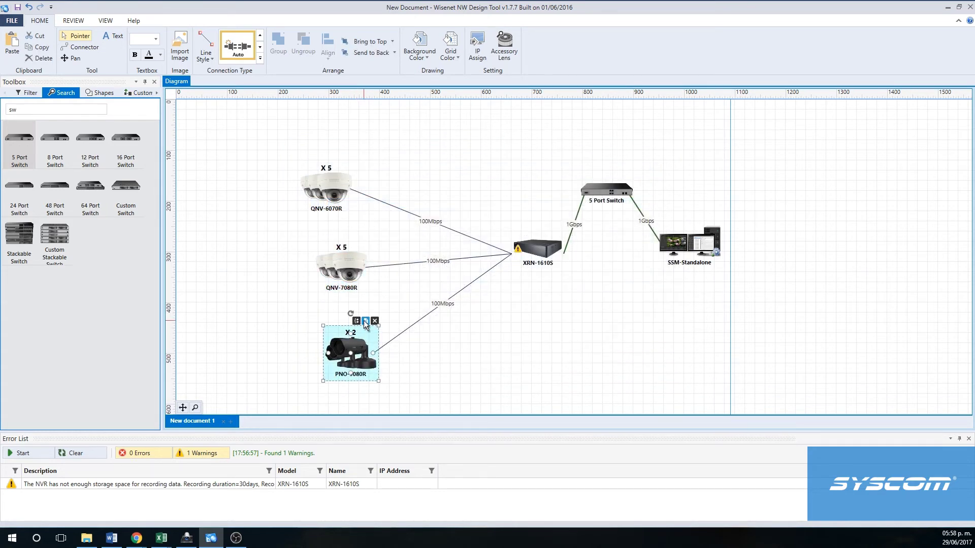
left_click(366, 321)
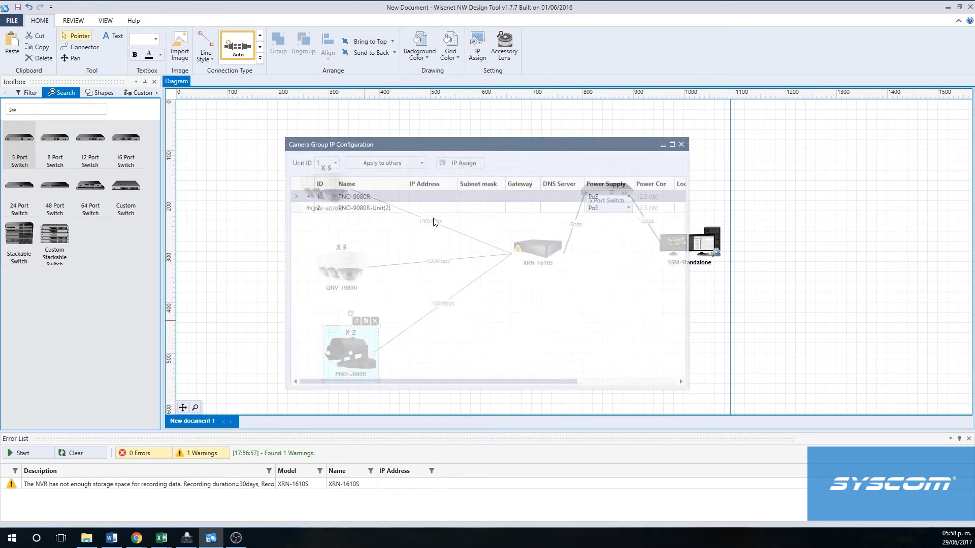
left_click(306, 195)
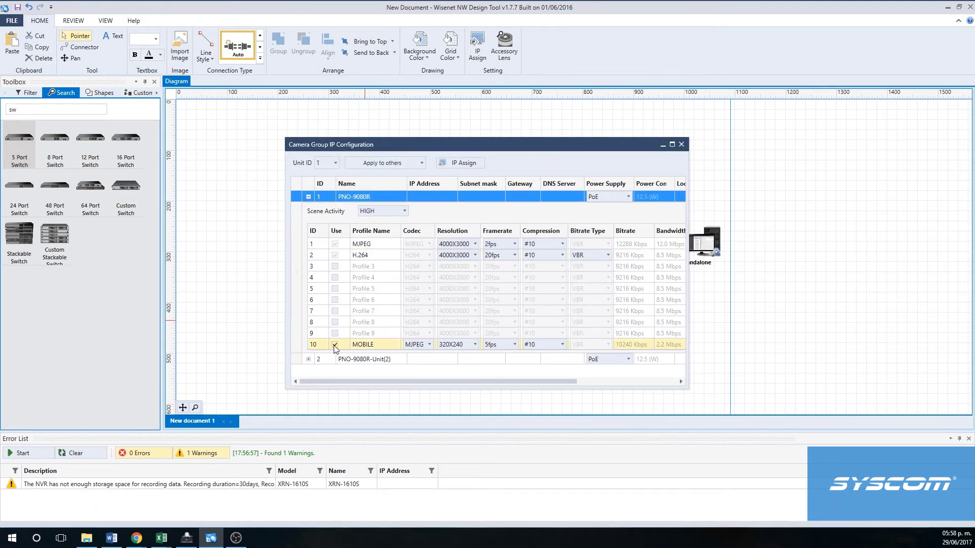
left_click(334, 266)
left_click(334, 278)
left_click(334, 288)
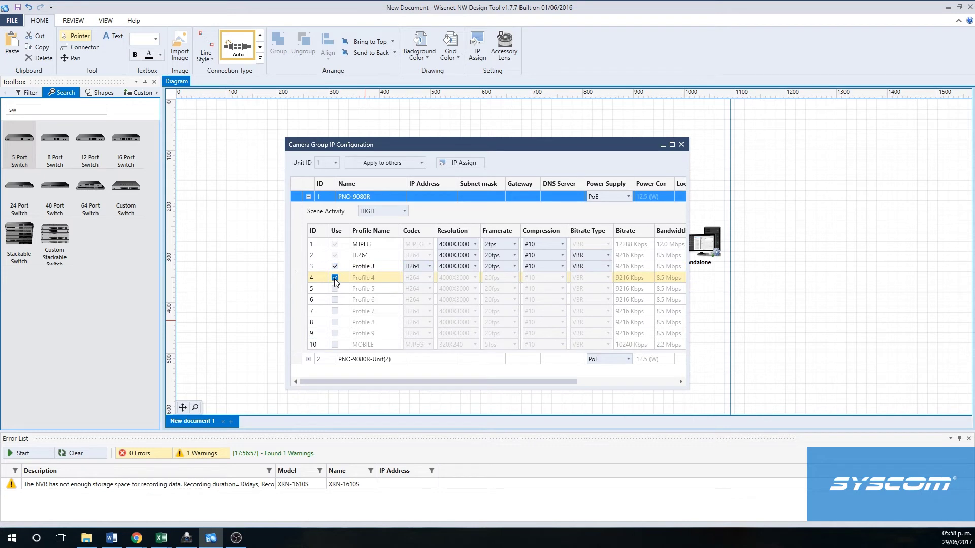
Step: Rename the first PNO-9080R unit's profiles 3, 4 and 5 to Live, Record and 3 G
left_click(385, 269)
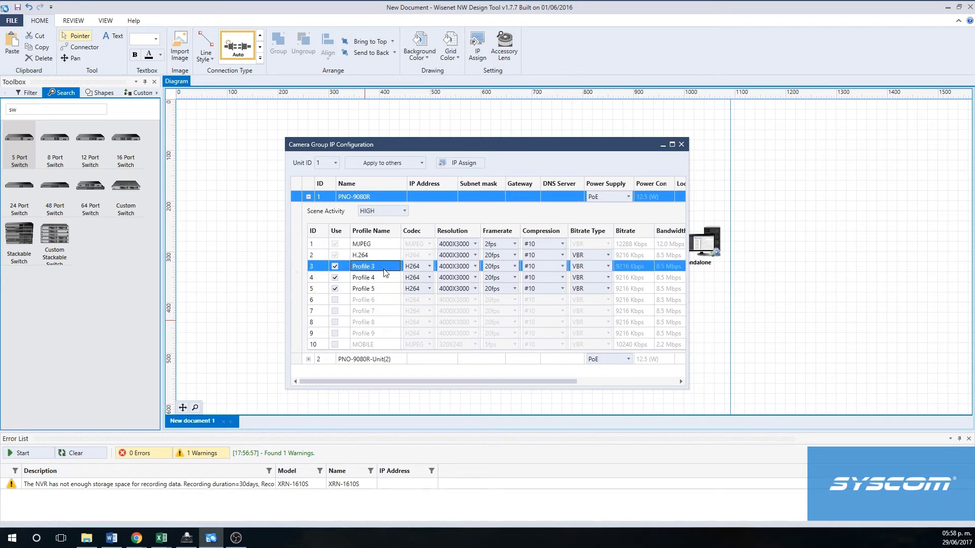
type("Live")
left_click(384, 279)
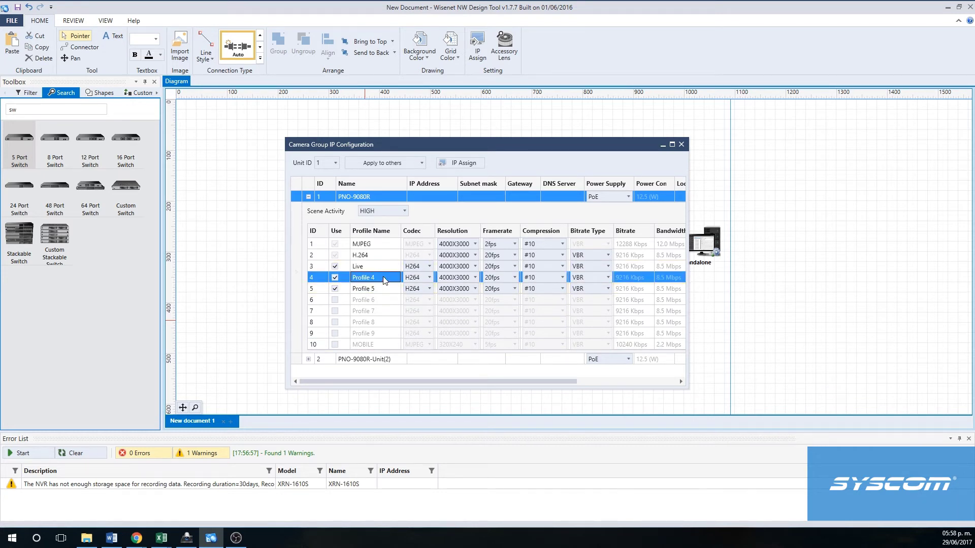
type("Record")
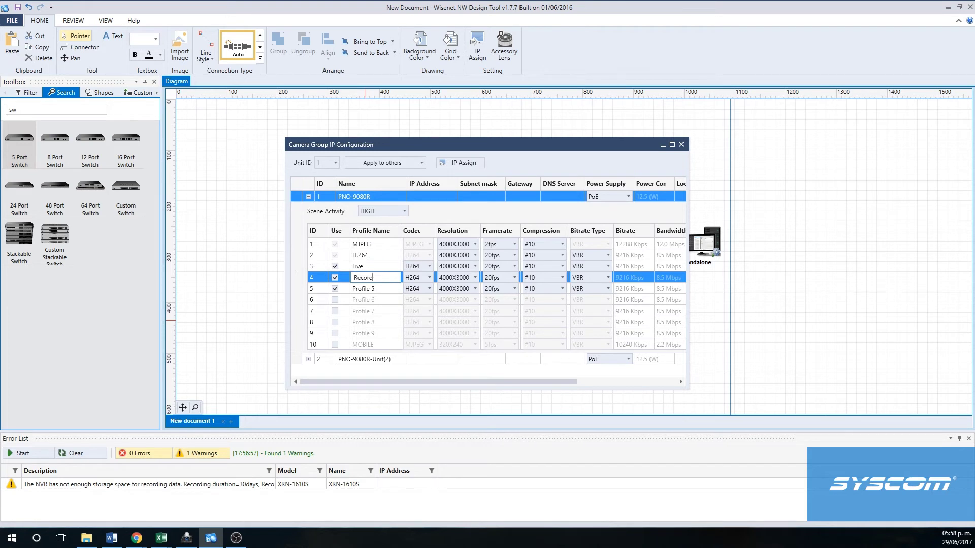
left_click(382, 289)
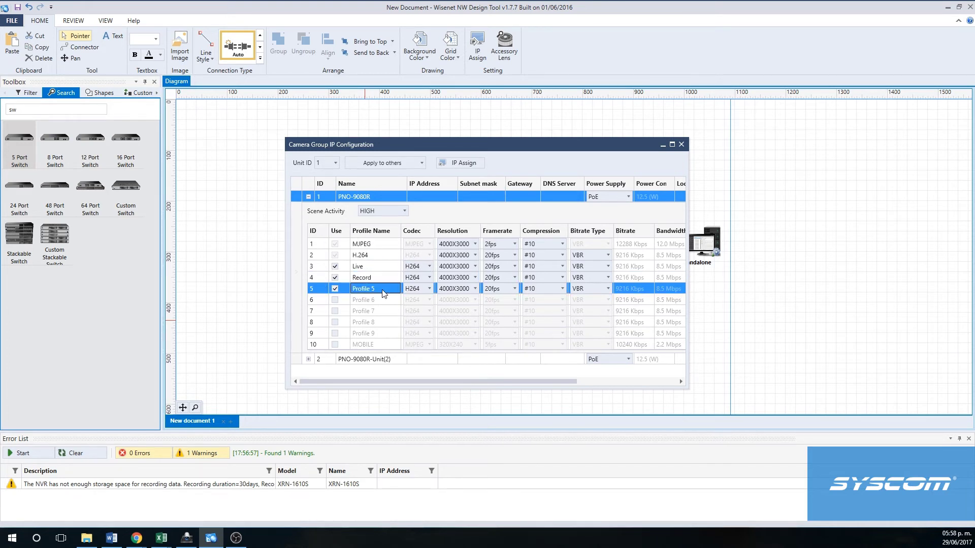
type("3")
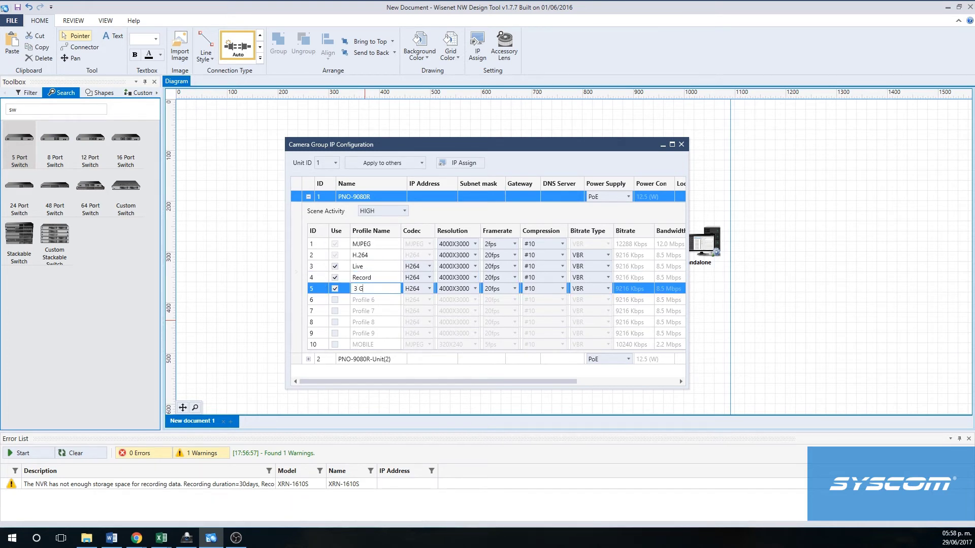
type(" G")
Step: Set the codec of the PNO-9080R Live, Record and 3 G profiles to H265
left_click(424, 267)
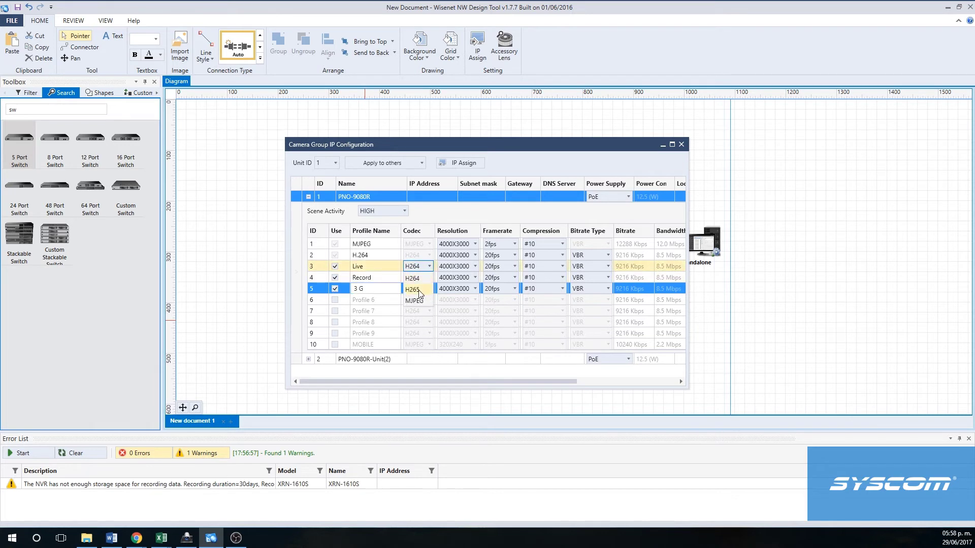
left_click(419, 293)
left_click(424, 278)
left_click(424, 300)
left_click(425, 289)
left_click(421, 300)
Step: Keep the PNO-9080R Live profile at 4000X3000 and set the resolution to 1280X720 for Record and 320X240 for 3 G
left_click(475, 267)
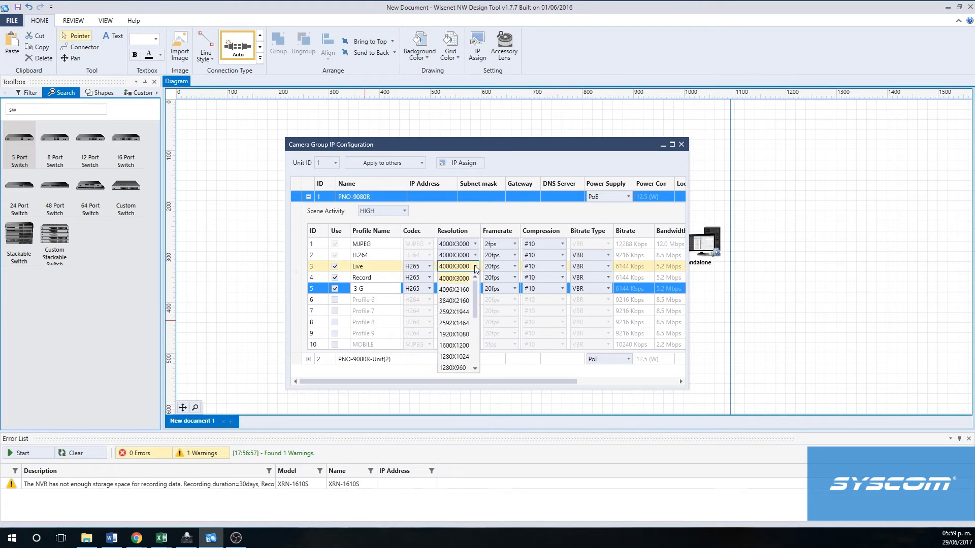
left_click(454, 278)
left_click(457, 278)
left_click(475, 278)
scroll(470, 360, "down", 2)
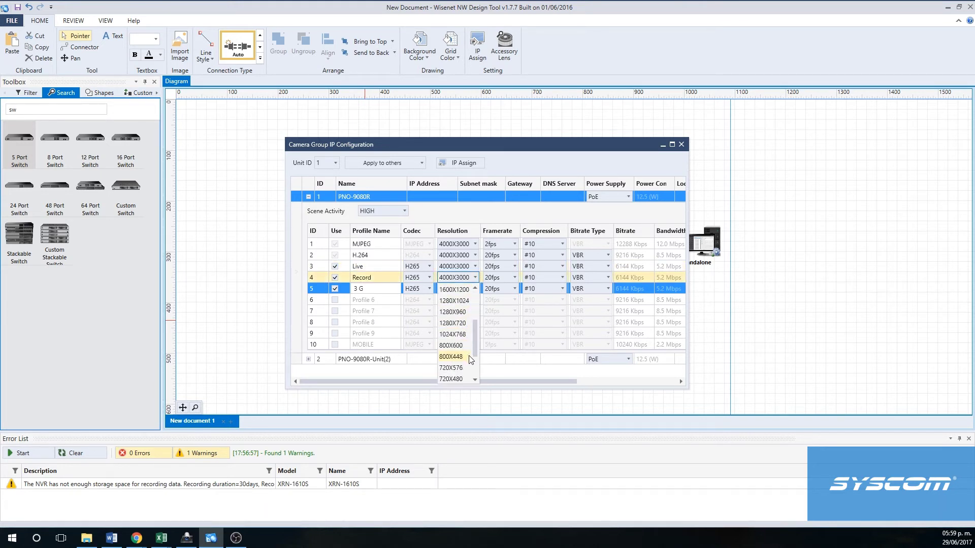
left_click(457, 323)
left_click(475, 288)
scroll(456, 386, "down", 3)
left_click(456, 379)
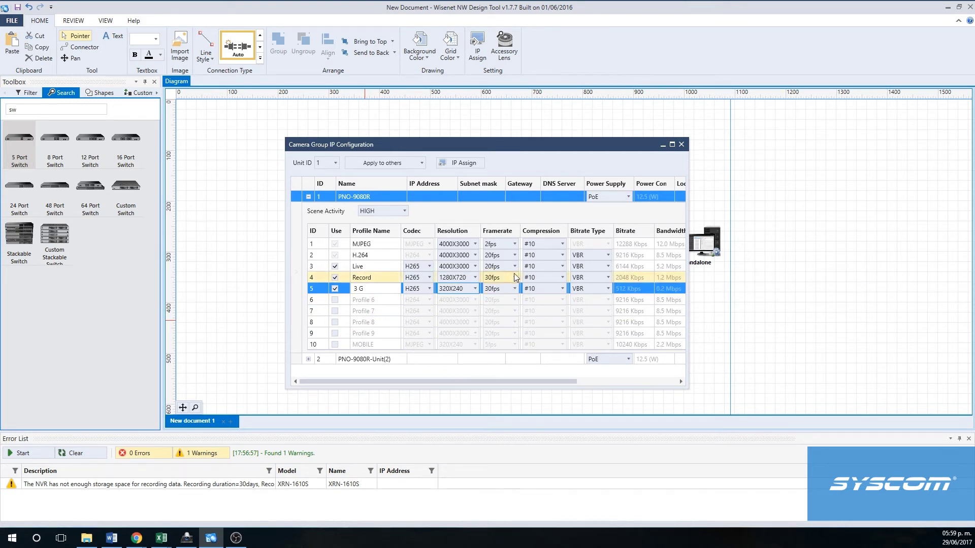
Step: Set the PNO-9080R frame rate to 15fps for the Live and Record profiles and 10fps for 3 G
left_click(514, 266)
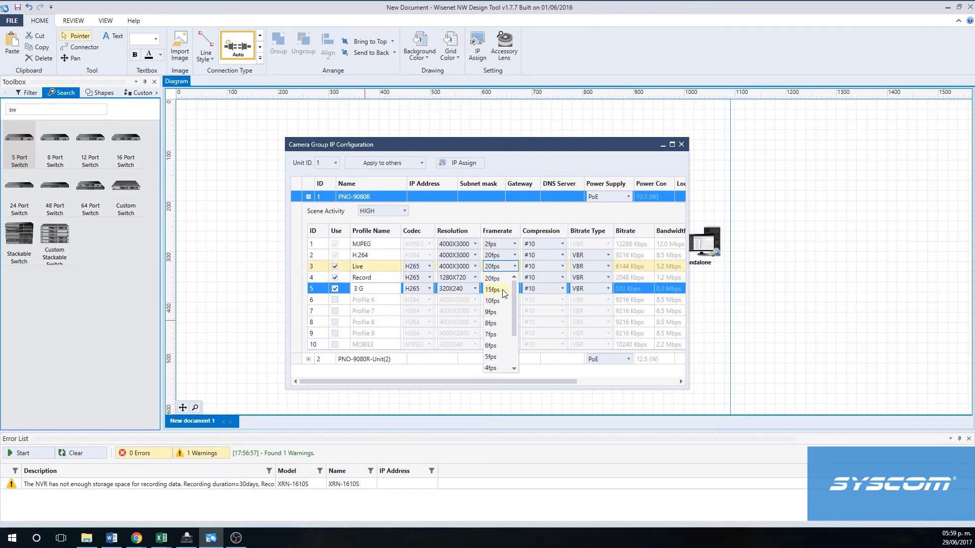
left_click(503, 290)
left_click(504, 279)
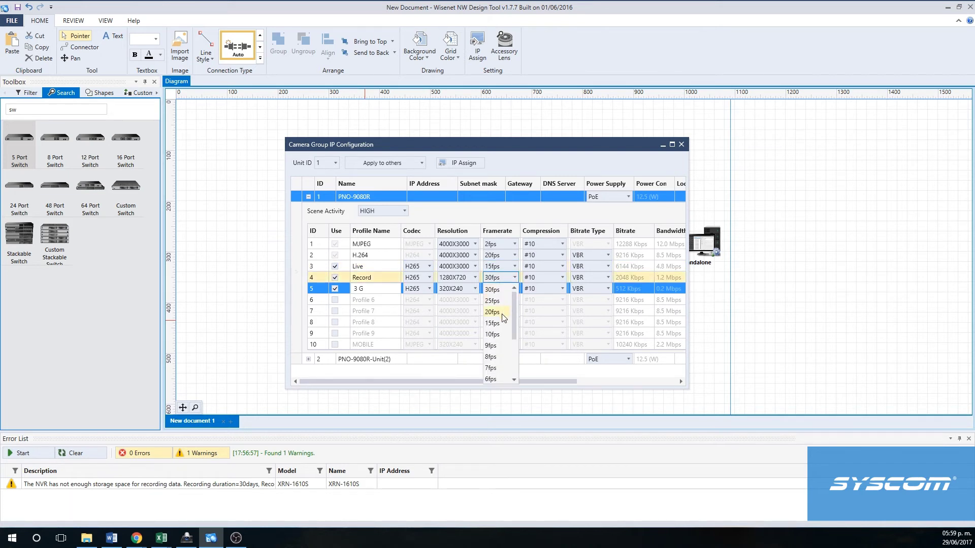
left_click(493, 323)
left_click(507, 288)
scroll(491, 342, "down", 2)
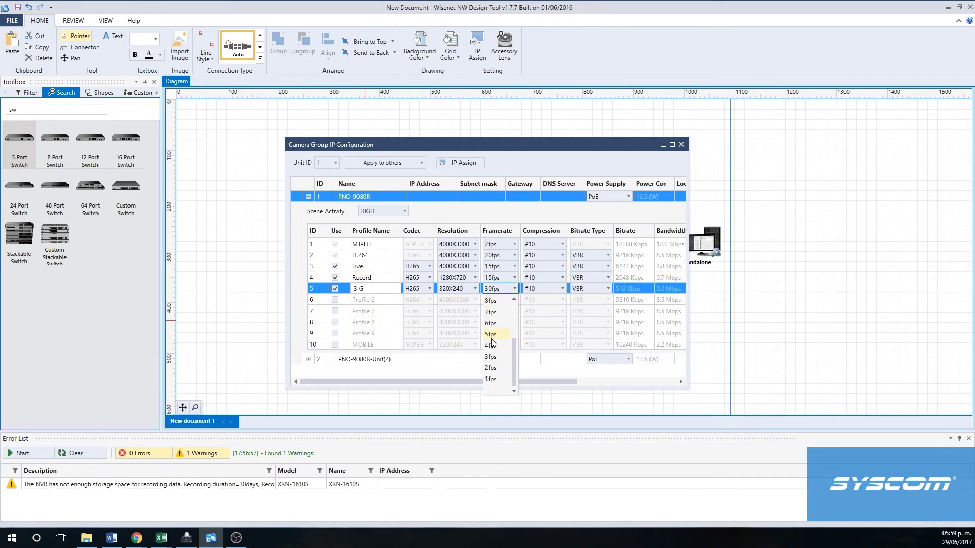
scroll(496, 316, "up", 1)
left_click(499, 313)
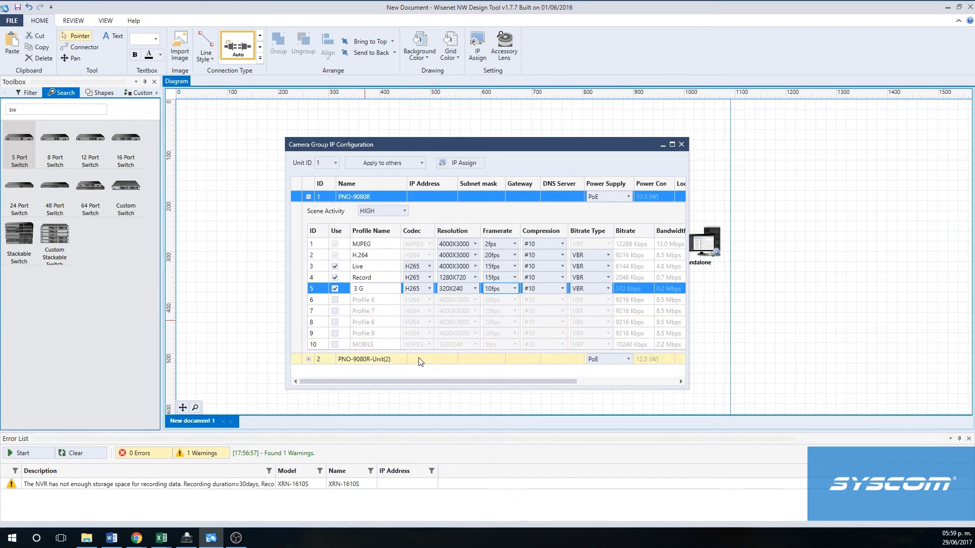
Step: Keep scene activity at HIGH, apply the first unit's settings to all PNO-9080R units, and close the group configuration
left_click(386, 213)
left_click(378, 246)
left_click(394, 164)
left_click(363, 177)
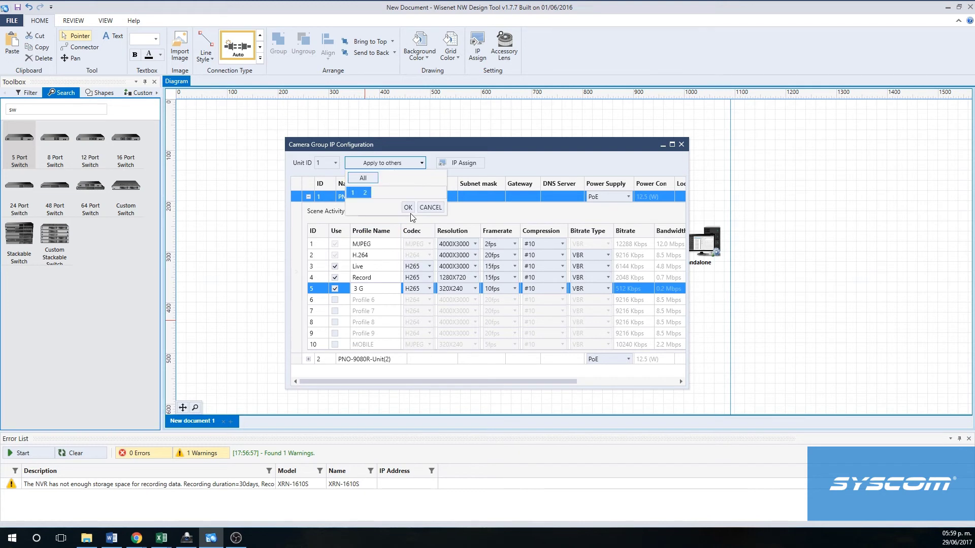
left_click(408, 207)
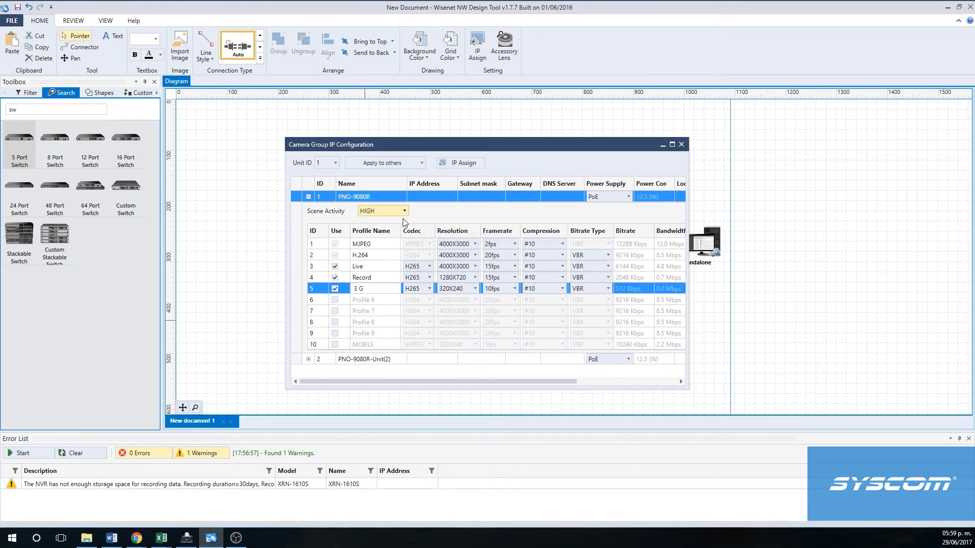
left_click(680, 145)
left_click(501, 343)
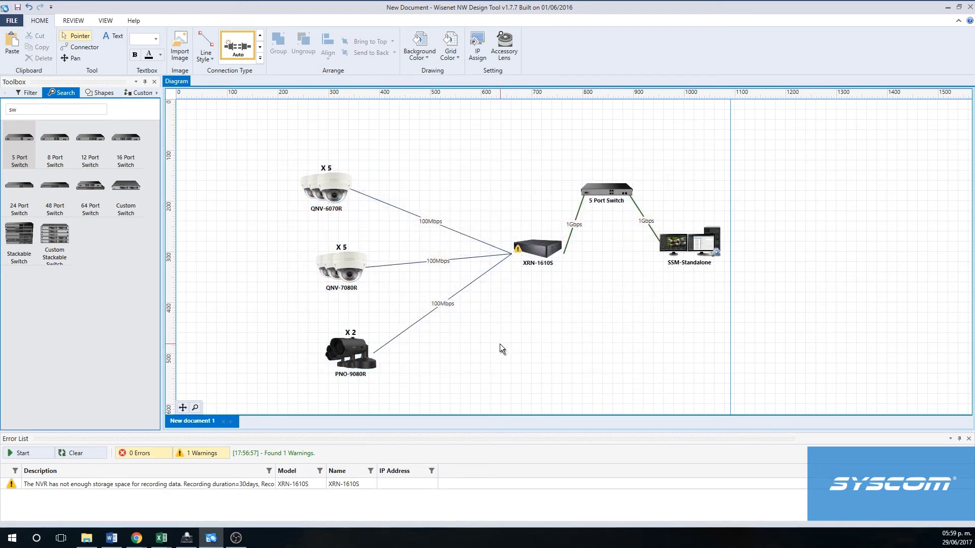
Step: Set the XRN-1610S NVR's internal HDD size to 6TB and its internal HDD quantity to 4
left_click(556, 265)
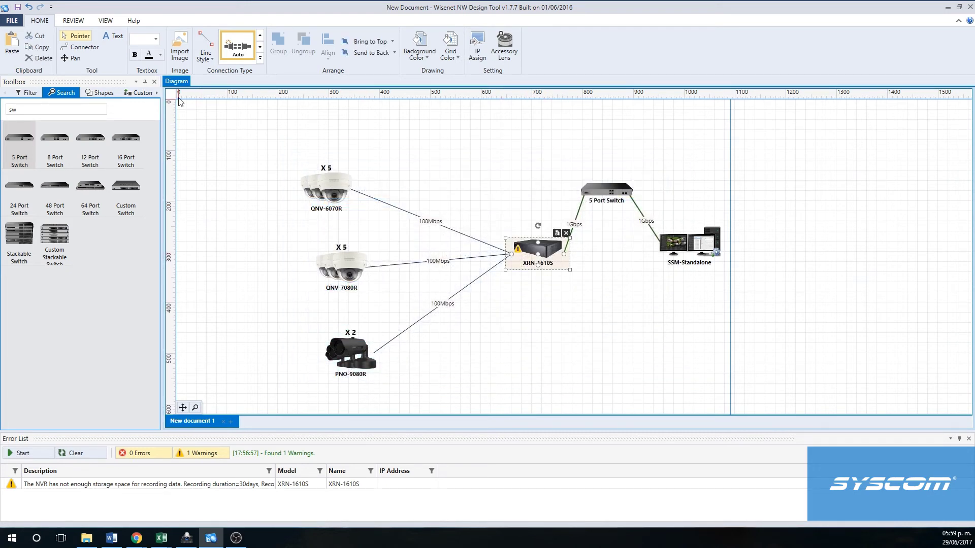
left_click(106, 21)
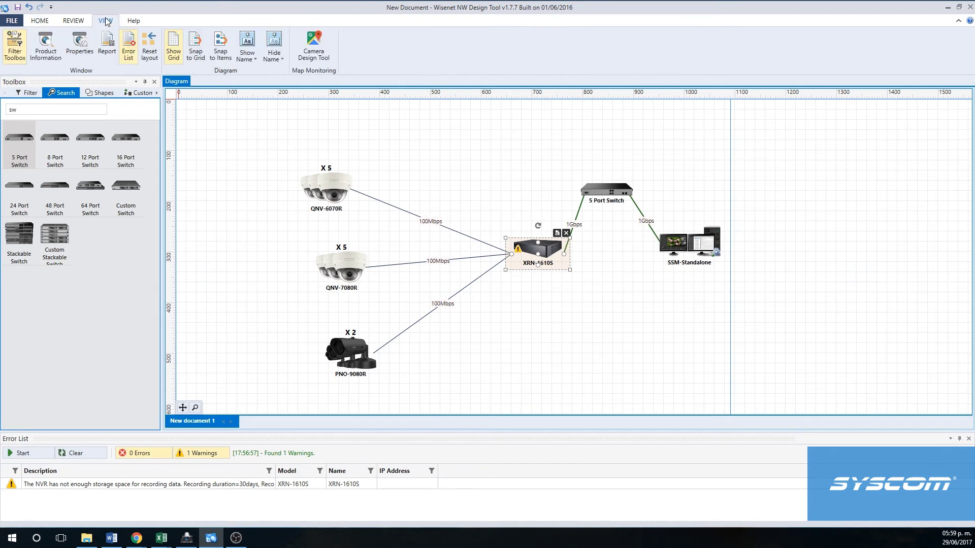
left_click(74, 52)
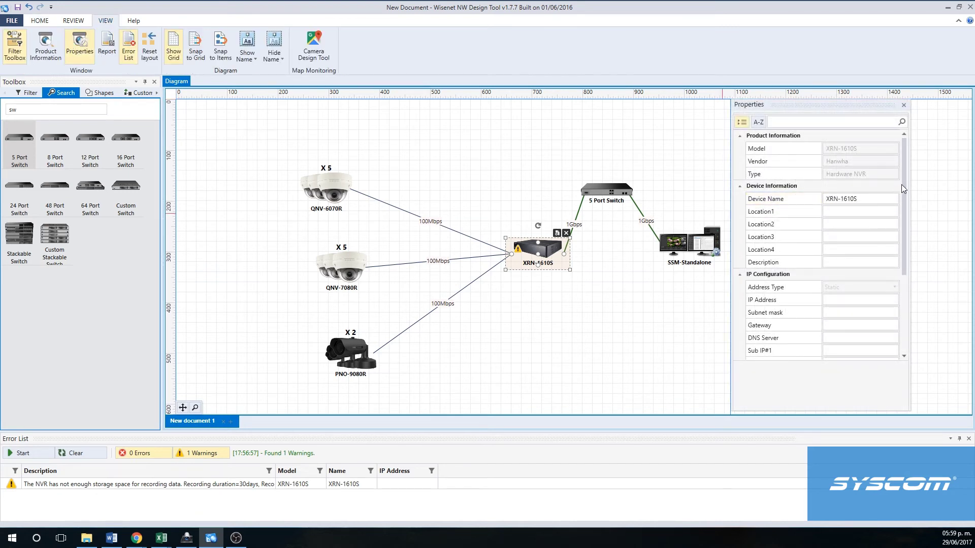
left_click(904, 211)
scroll(907, 264, "down", 3)
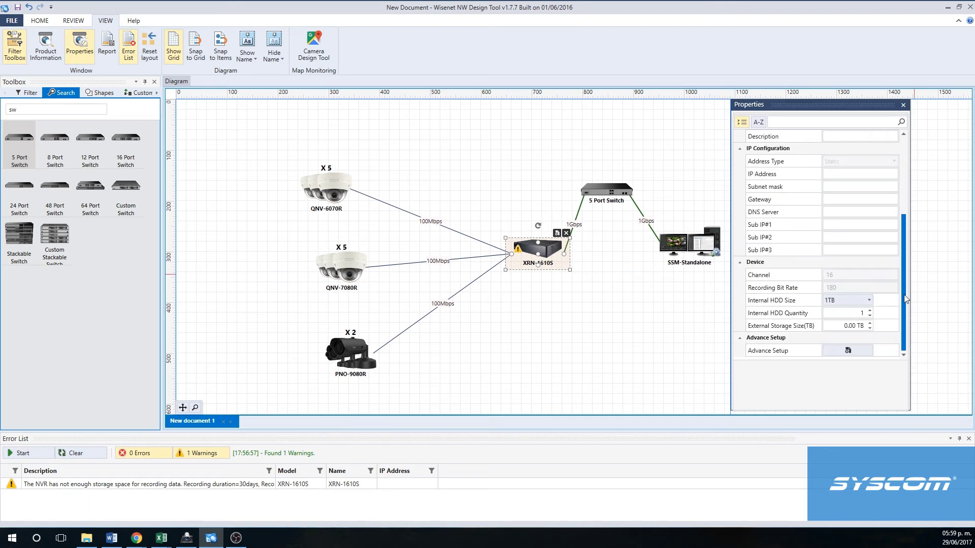
left_click(870, 302)
left_click(870, 302)
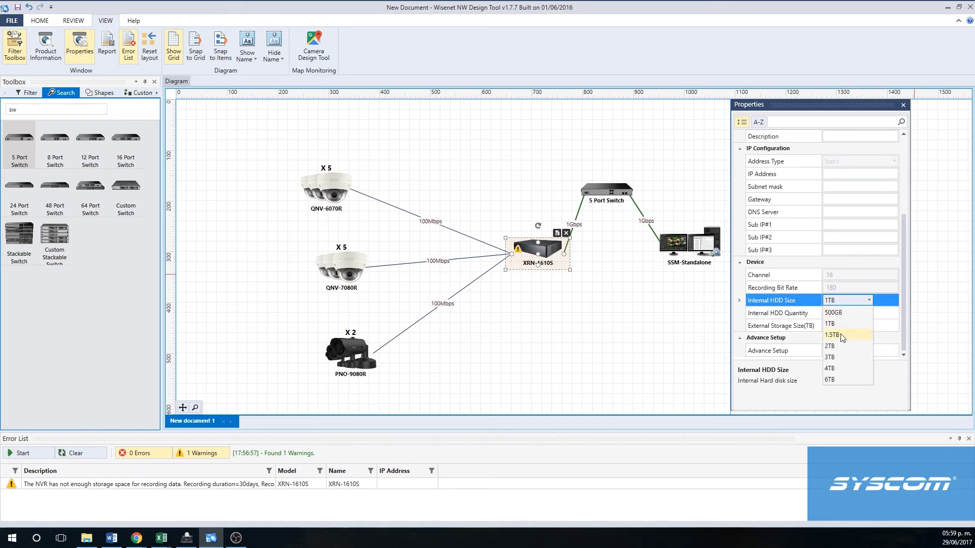
left_click(833, 379)
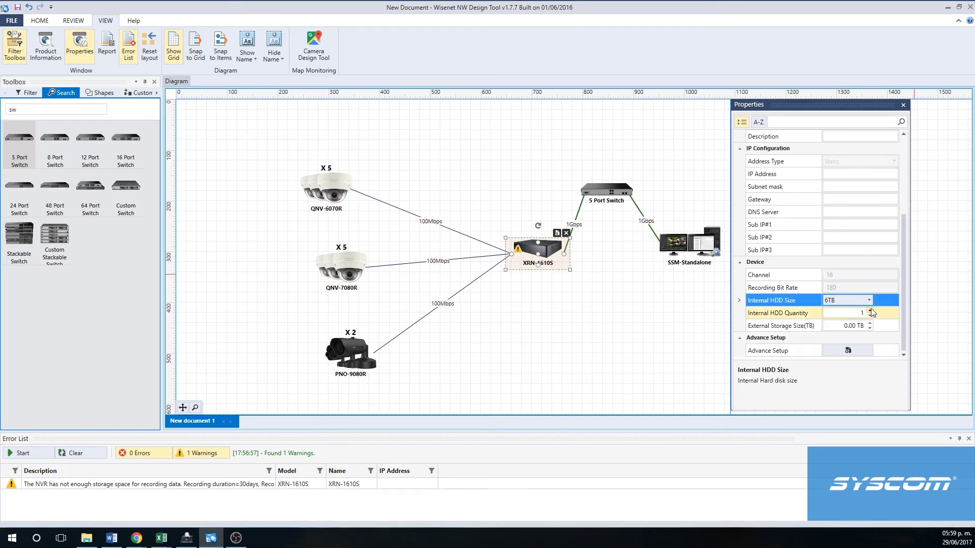
left_click(870, 310)
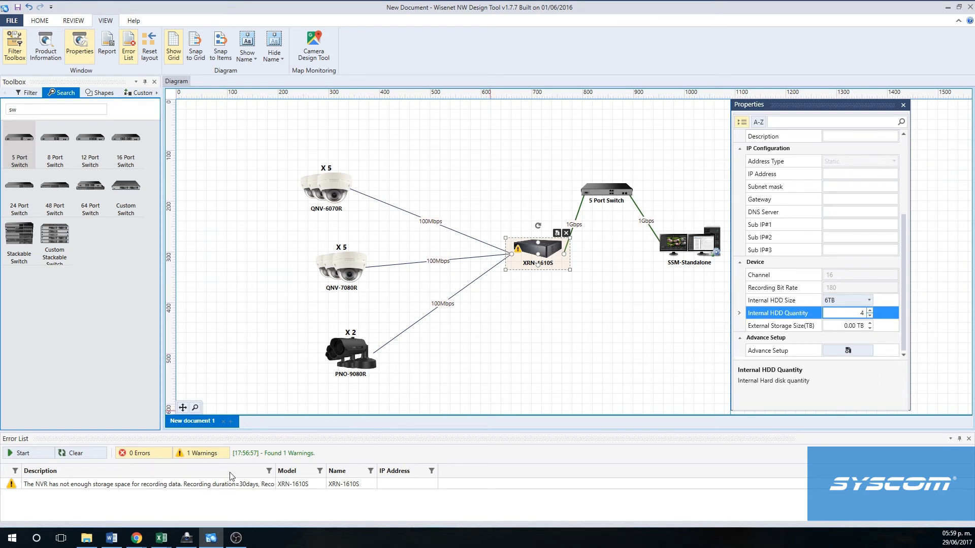
Step: Rerun the error check on the design and hide the NVR's properties
left_click(38, 454)
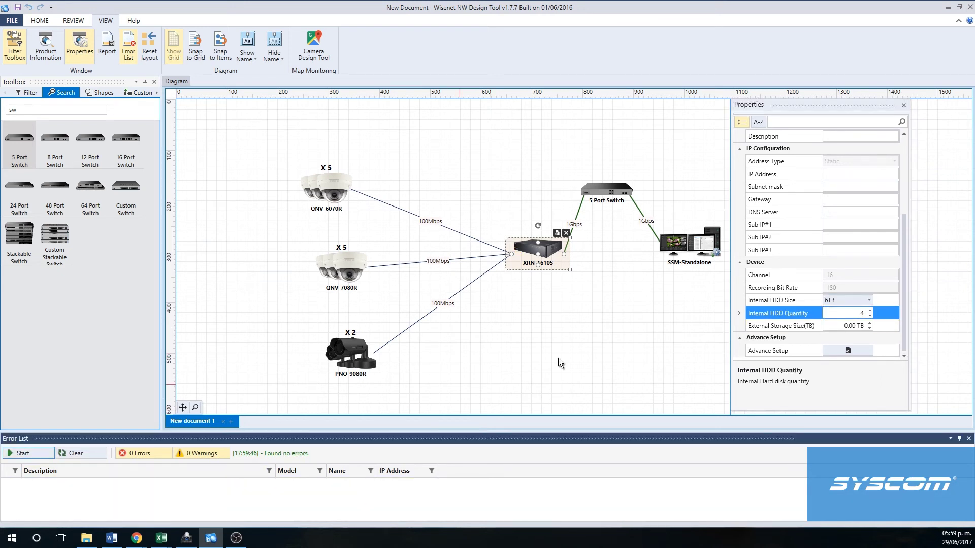
left_click(574, 346)
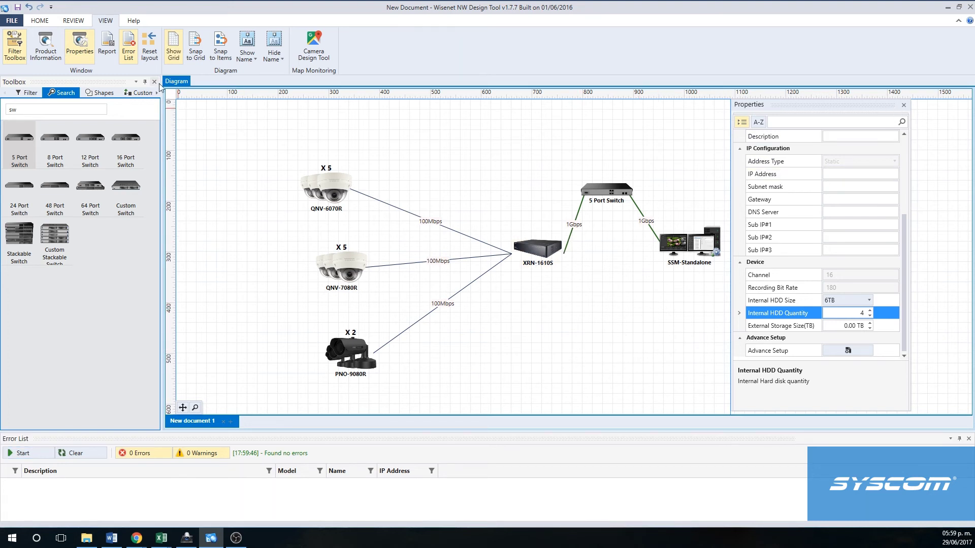
left_click(80, 46)
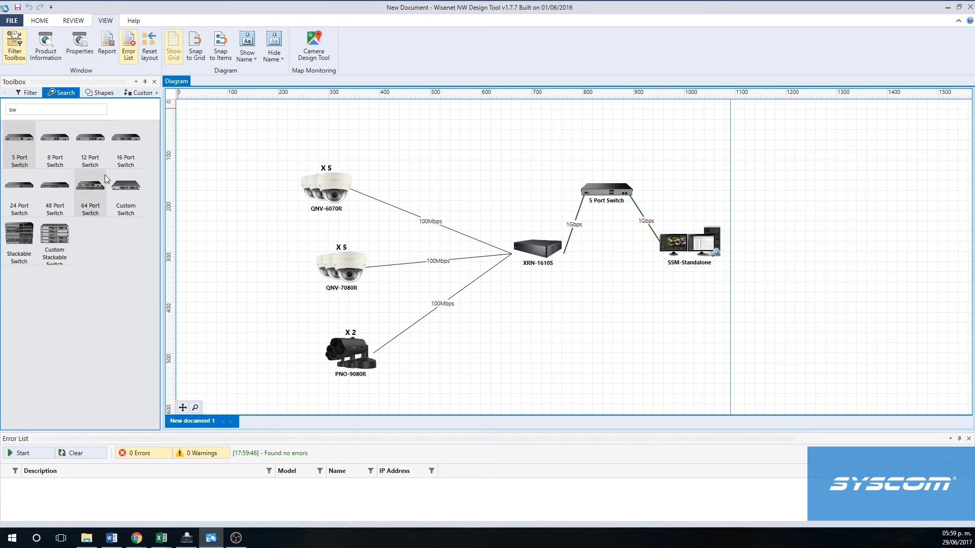
Step: Open the diagram report, reposition its window and check which formats the diagram can be exported to
left_click(77, 22)
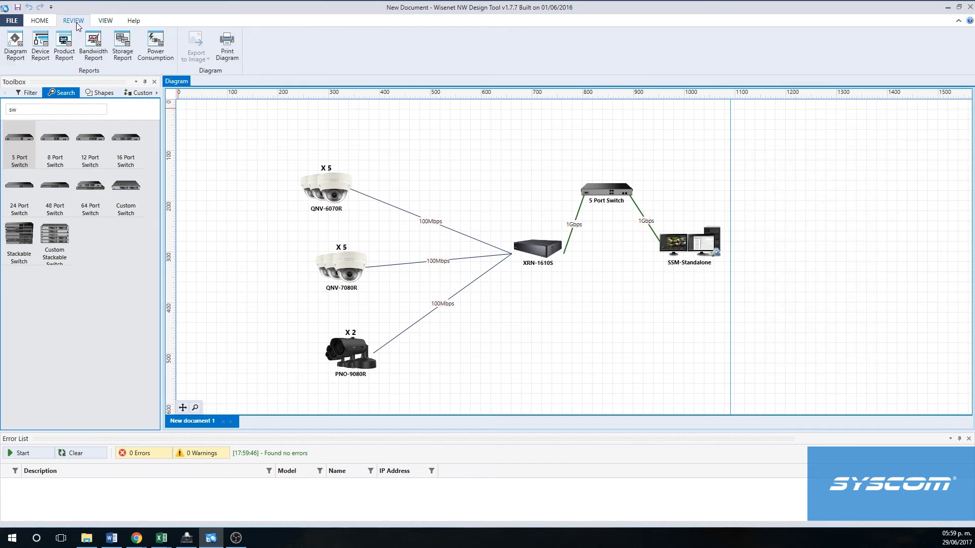
left_click(21, 45)
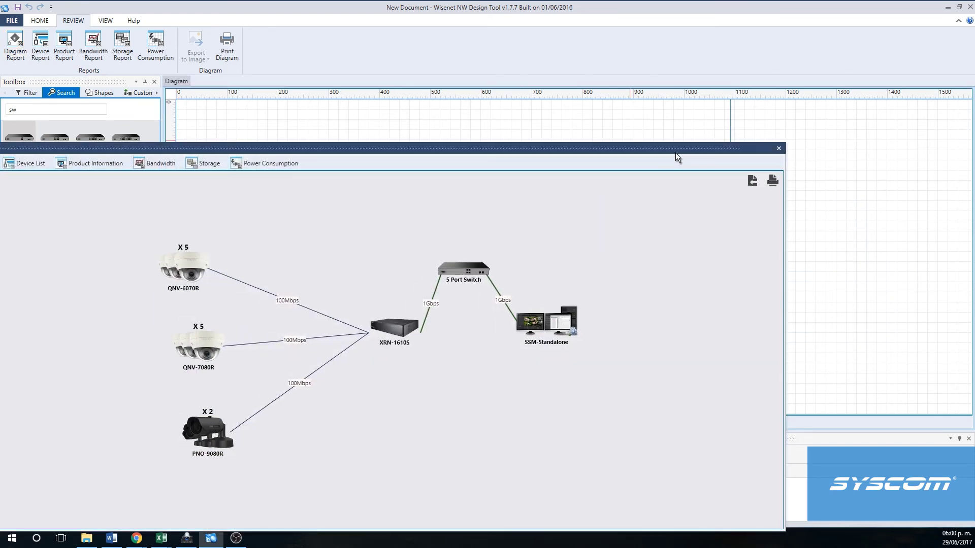
left_click_drag(601, 100, 639, 76)
left_click(878, 106)
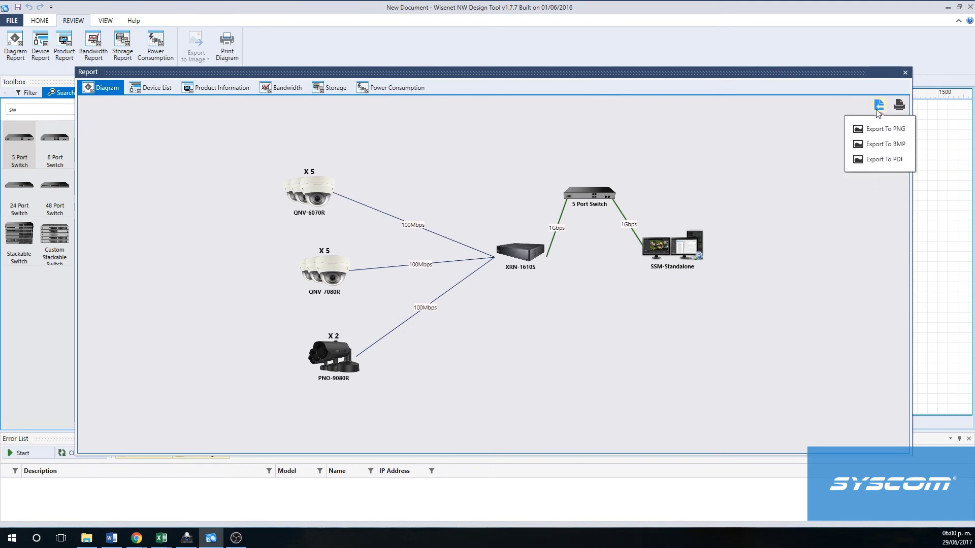
left_click(878, 112)
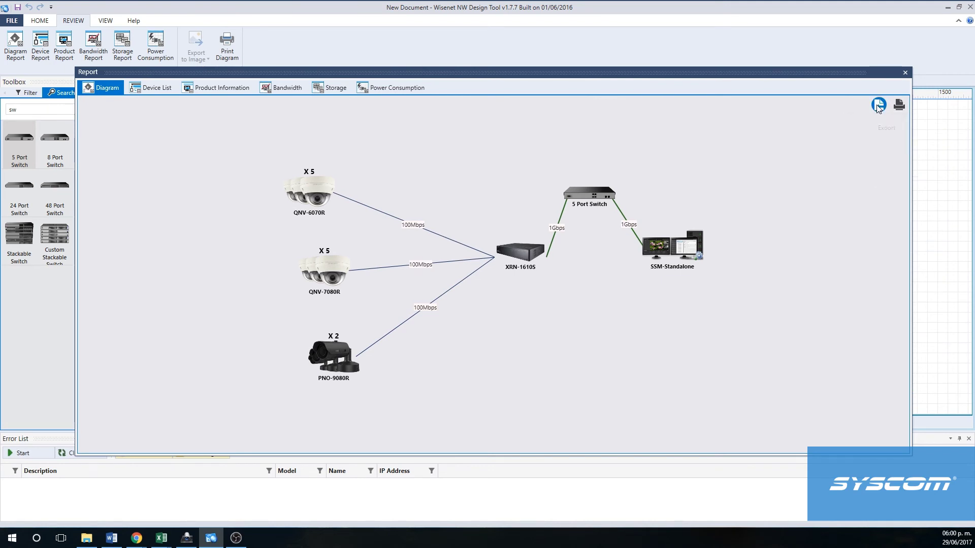
Step: Examine the device list report, inspect the first PNO-9080R's video profiles and check the list's export formats
left_click(139, 87)
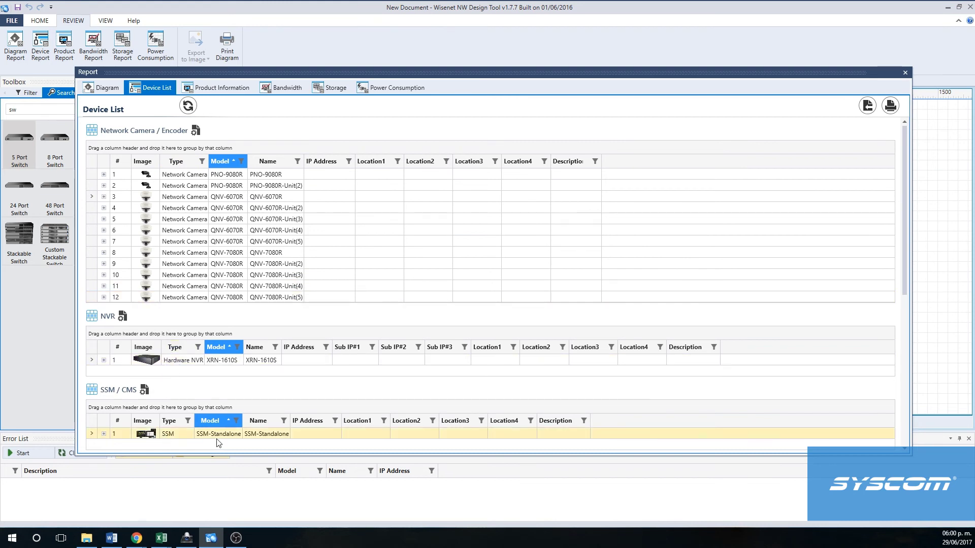
left_click(103, 174)
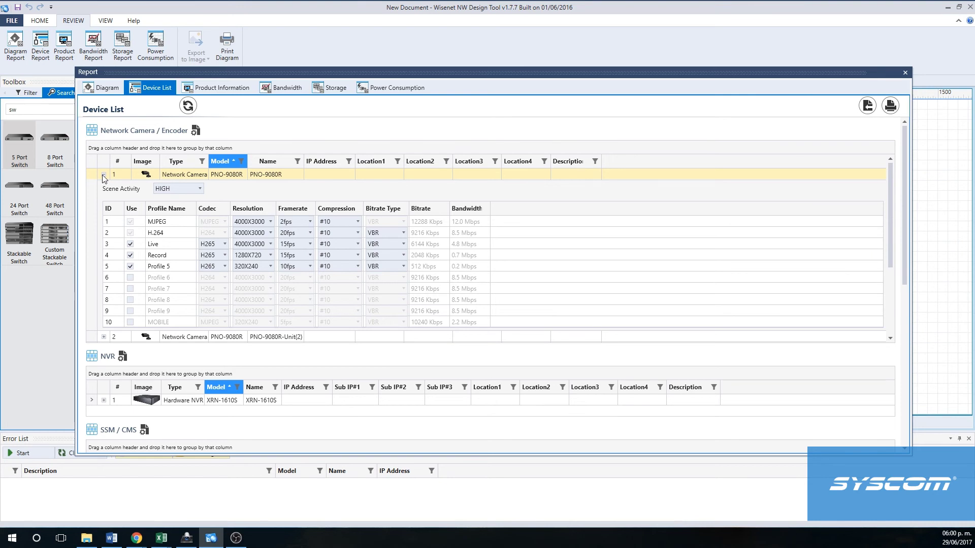
left_click(103, 175)
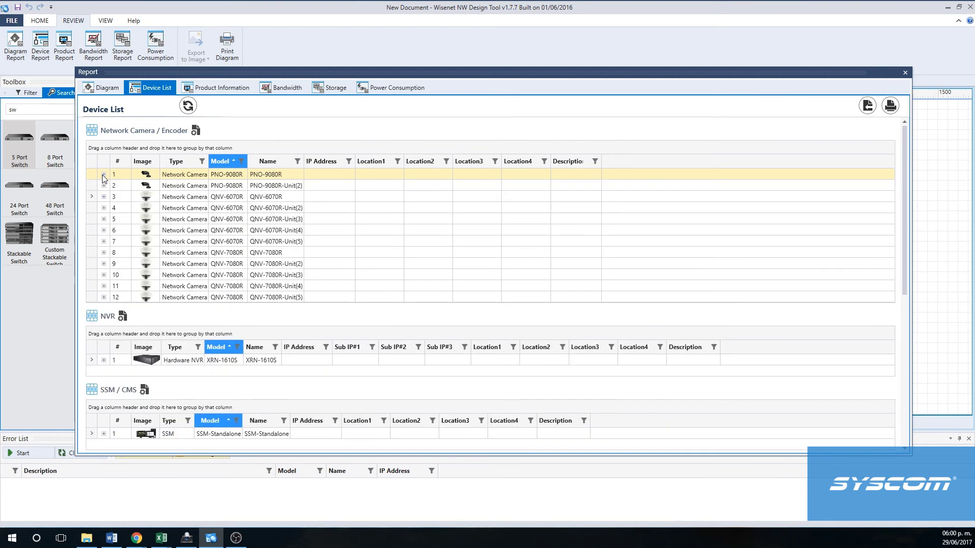
left_click(866, 109)
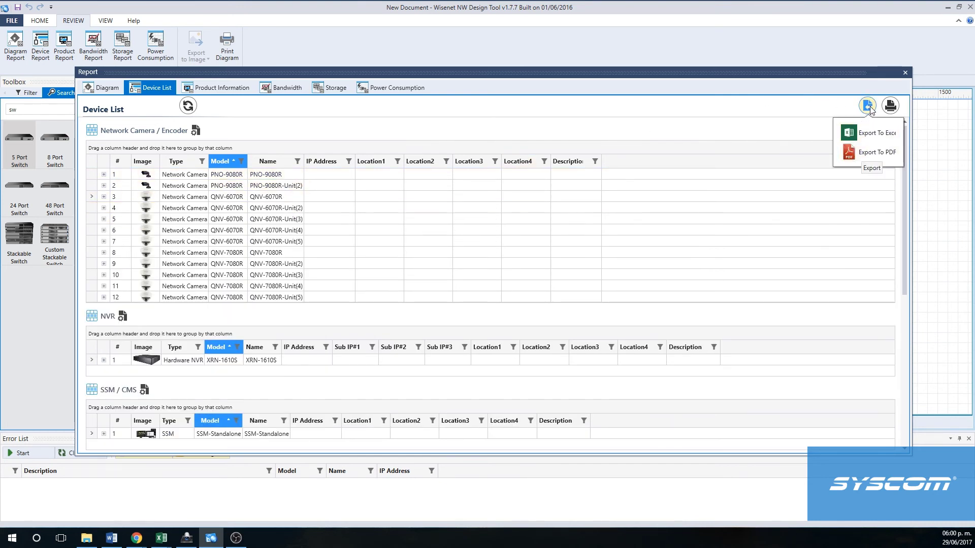
Step: Review the product information report with the Unit Cost column widened and check its export formats
left_click(219, 87)
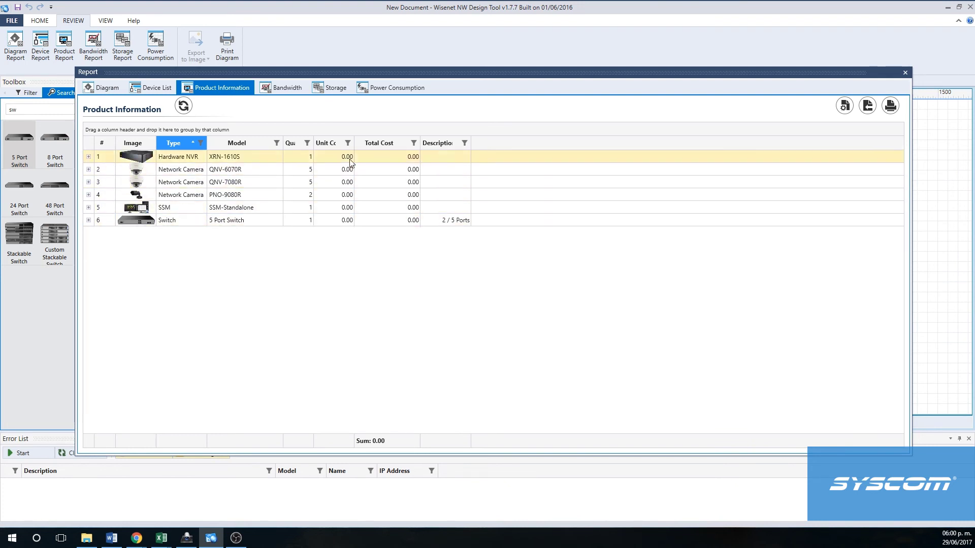
left_click_drag(354, 142, 383, 144)
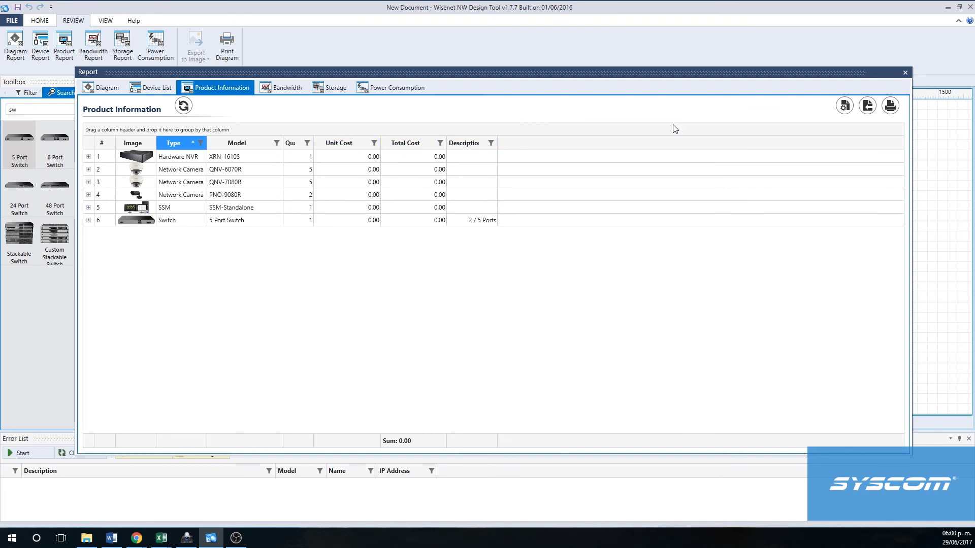
left_click(867, 106)
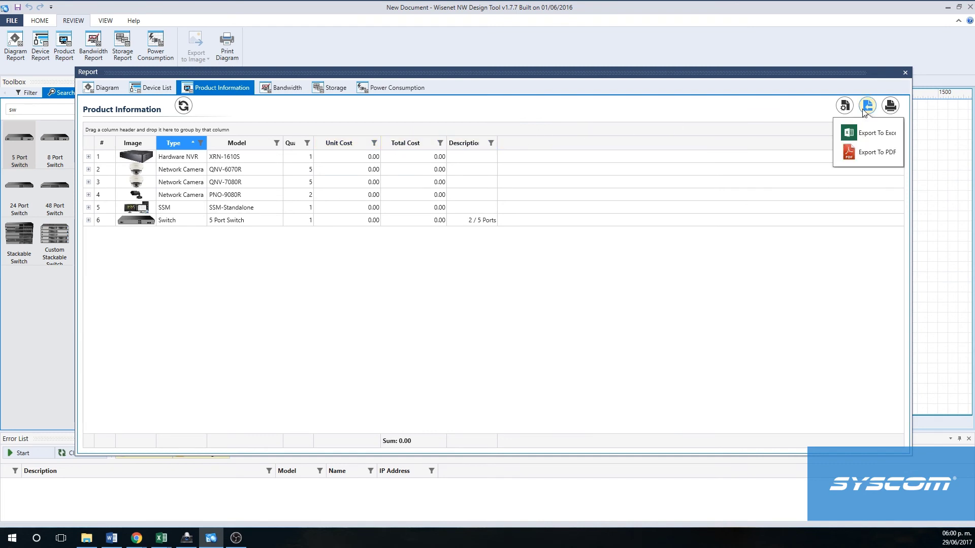
left_click(857, 158)
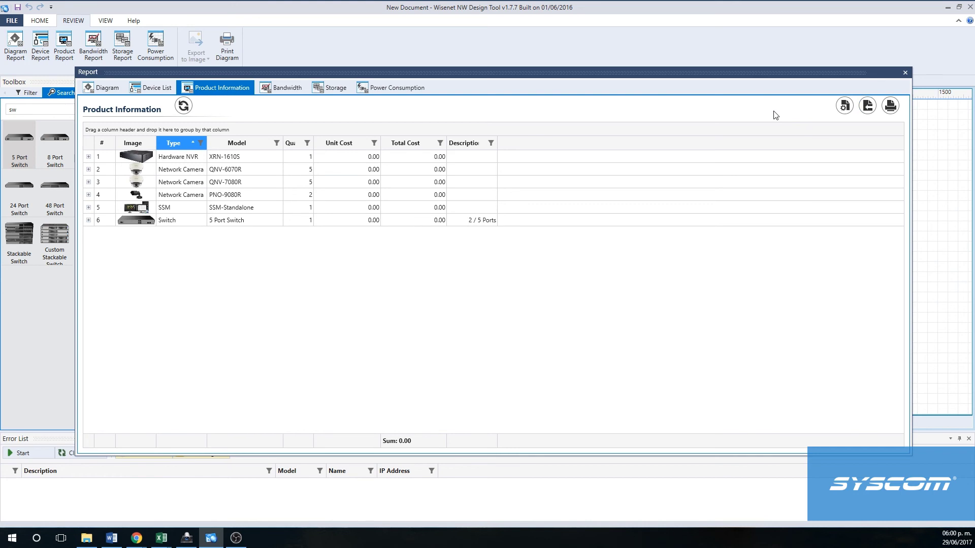
Step: Examine the overall bandwidth calculation grouped by model name and with grouping set to None
left_click(287, 90)
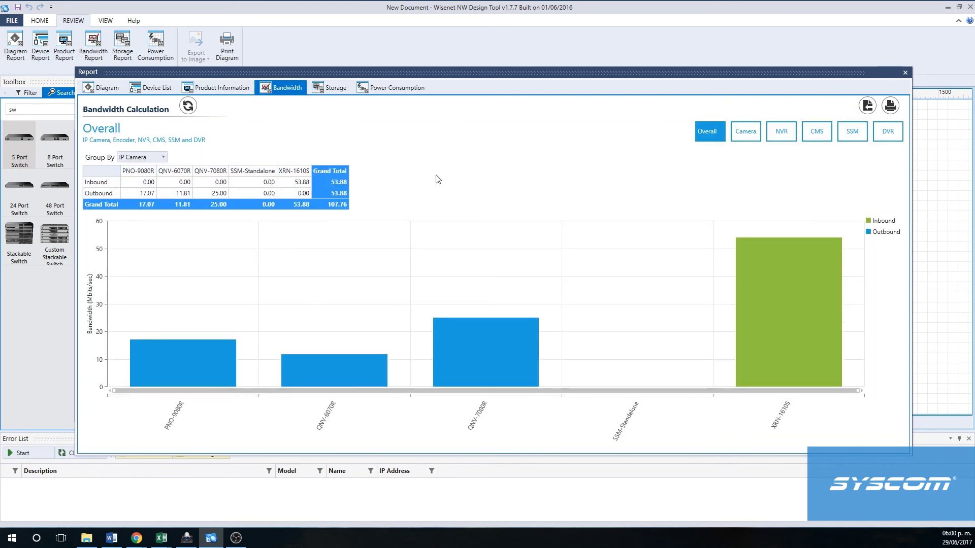
left_click(165, 159)
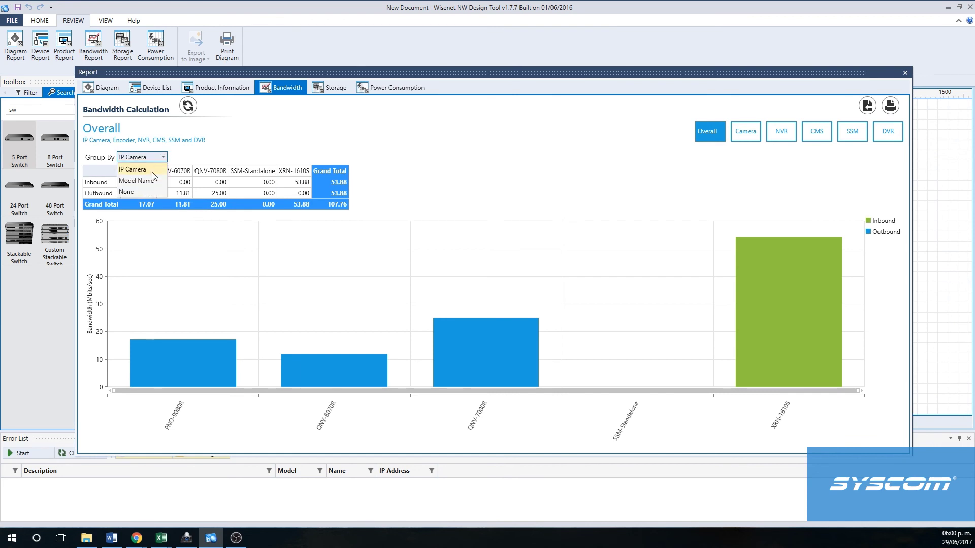
left_click(151, 178)
left_click(147, 157)
left_click(145, 193)
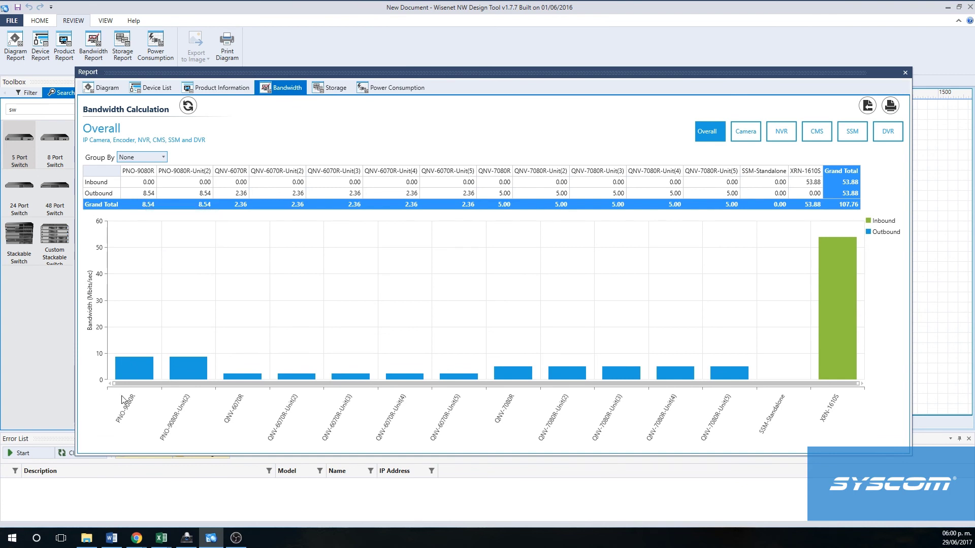
Step: Show the camera bandwidth calculation for each individual unit by setting its grouping to None
left_click(743, 131)
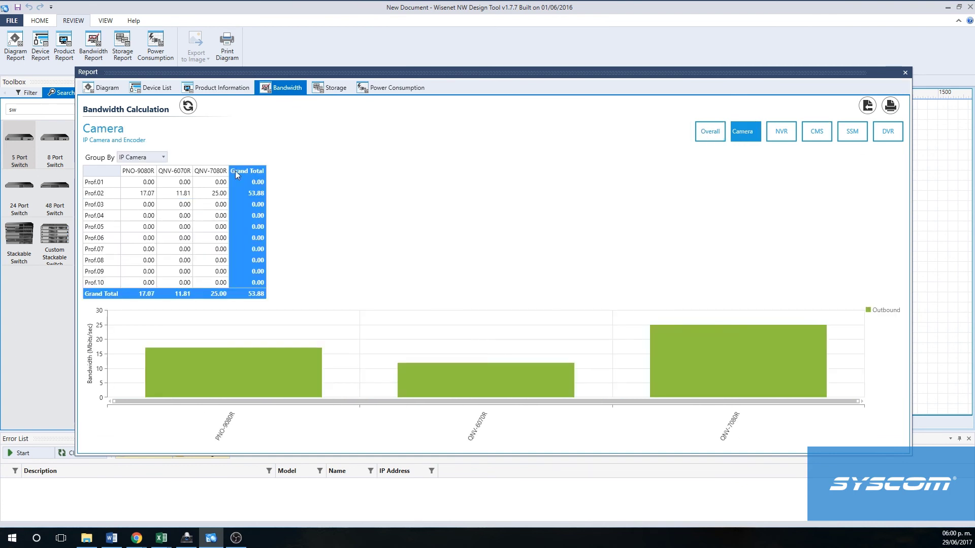
left_click(163, 158)
left_click(135, 181)
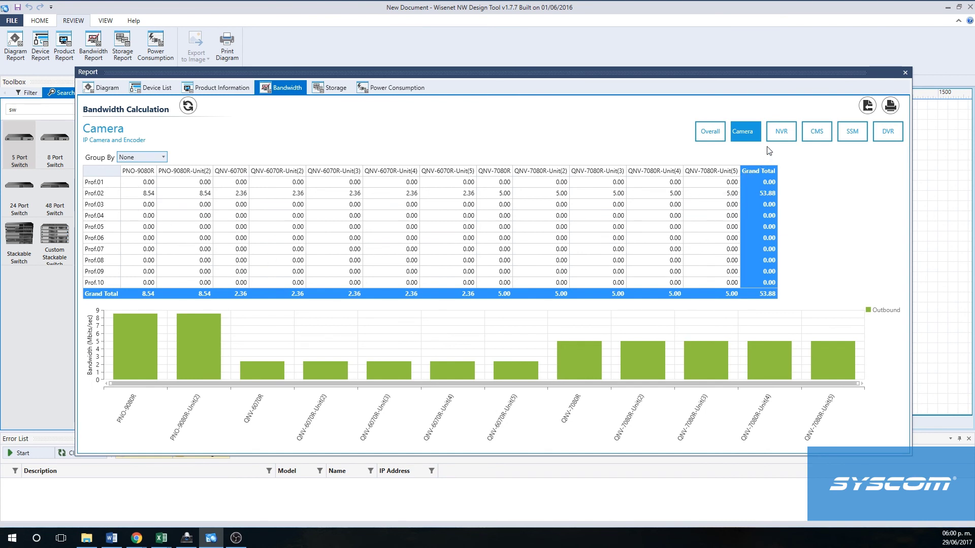
Step: Examine the bandwidth calculations for the NVR, CMS, SSM and DVR categories
left_click(781, 139)
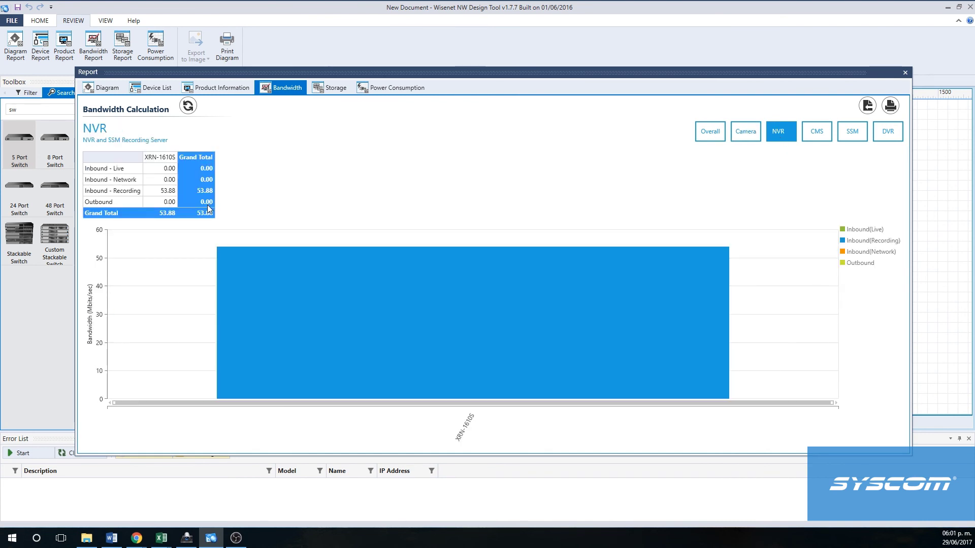
left_click(812, 133)
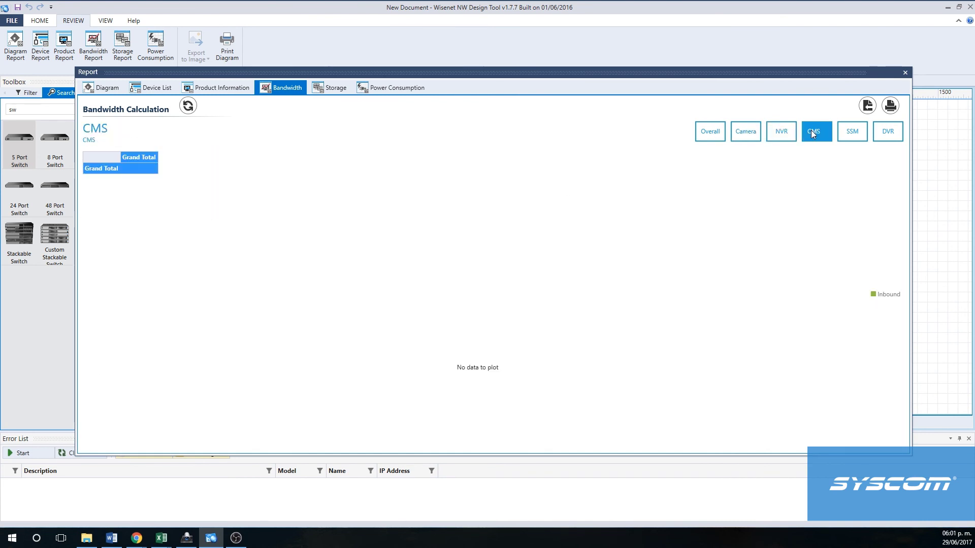
left_click(855, 132)
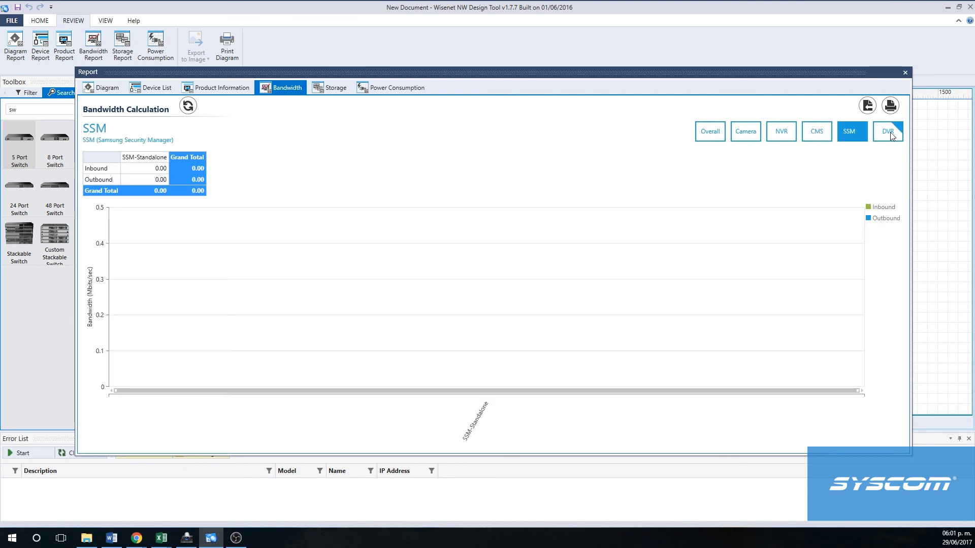
left_click(890, 133)
left_click(856, 134)
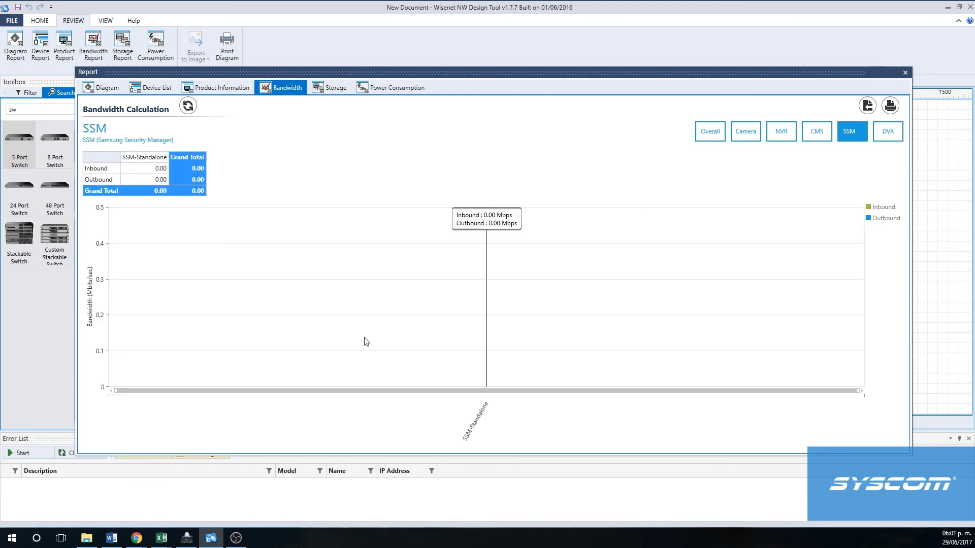
scroll(480, 382, "up", 3)
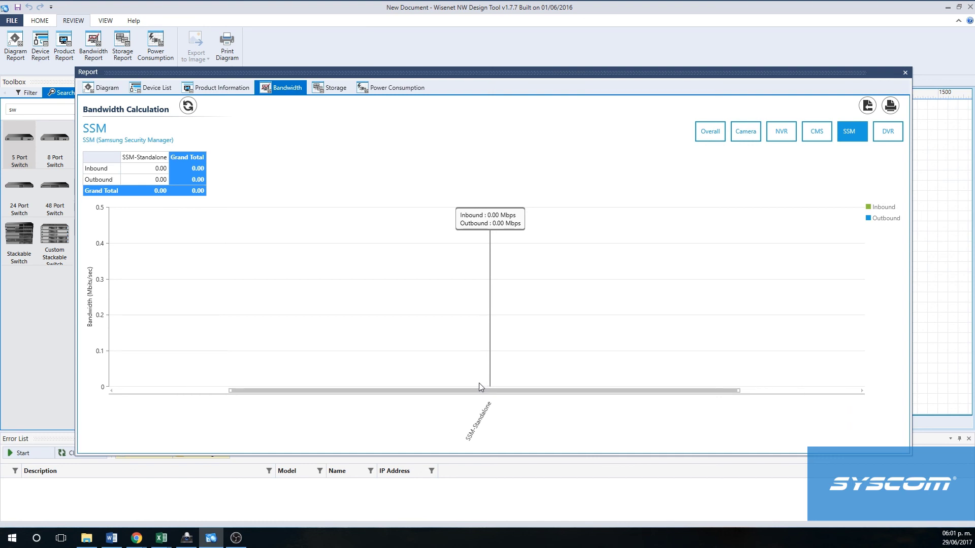
scroll(478, 381, "down", 3)
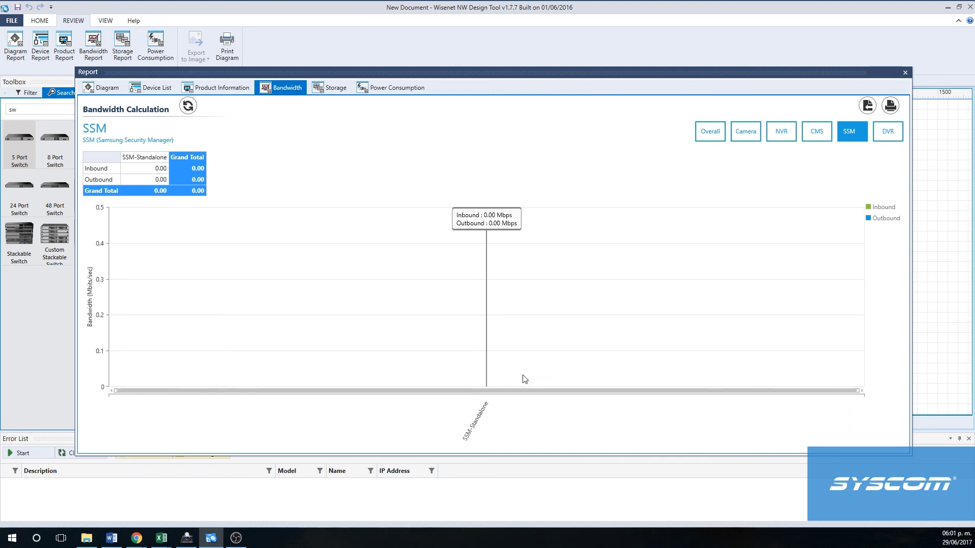
Step: Review the storage calculation for the XRN-1610S and its export options, and open the power consumption report
mouse_move(473, 66)
left_mouse_down()
mouse_move(474, 39)
mouse_move(474, 57)
left_mouse_up()
left_click(338, 80)
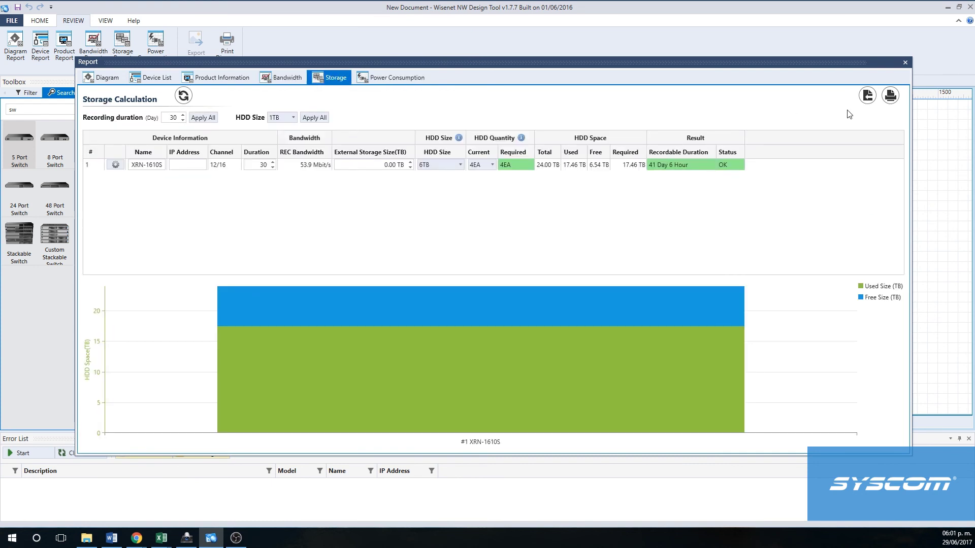
left_click(866, 96)
left_click(867, 98)
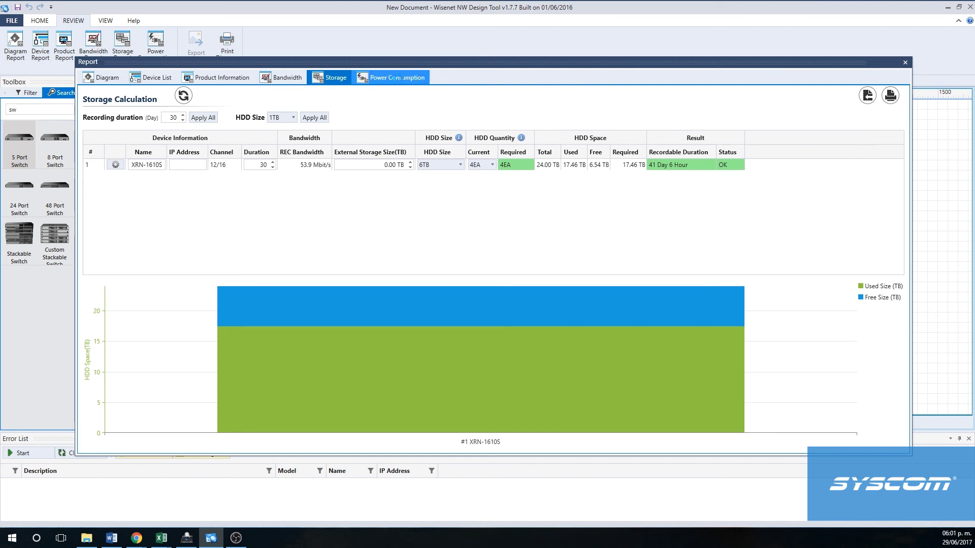
left_click(399, 78)
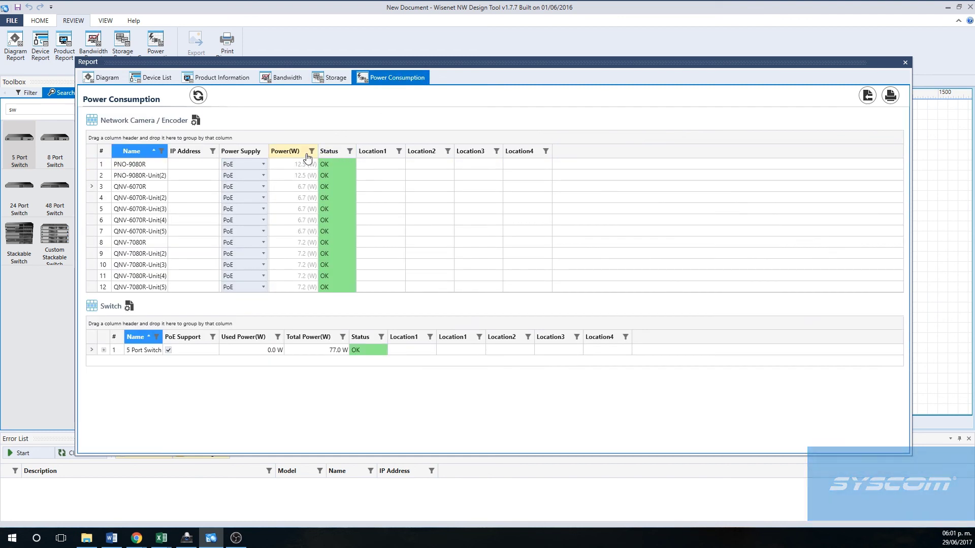